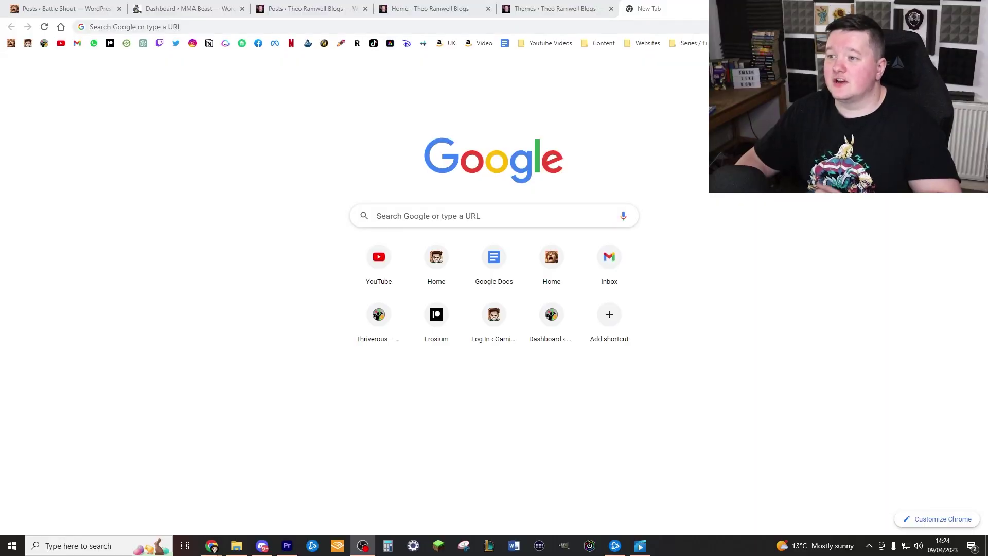
Go to popcorntheme.com and download the Popcorn 2 zip from My Account's Downloads list
click(677, 24)
text(pop)
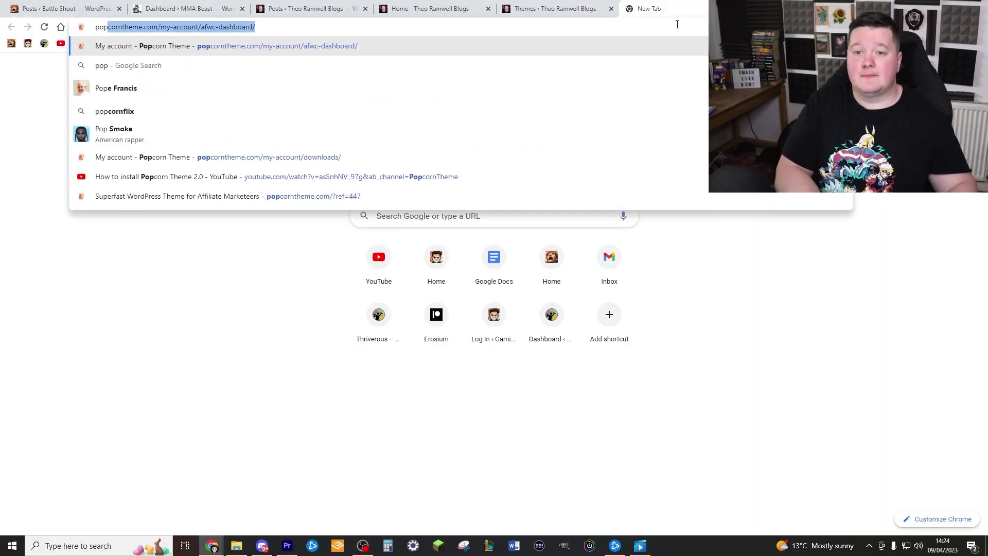
key(Return)
click(652, 90)
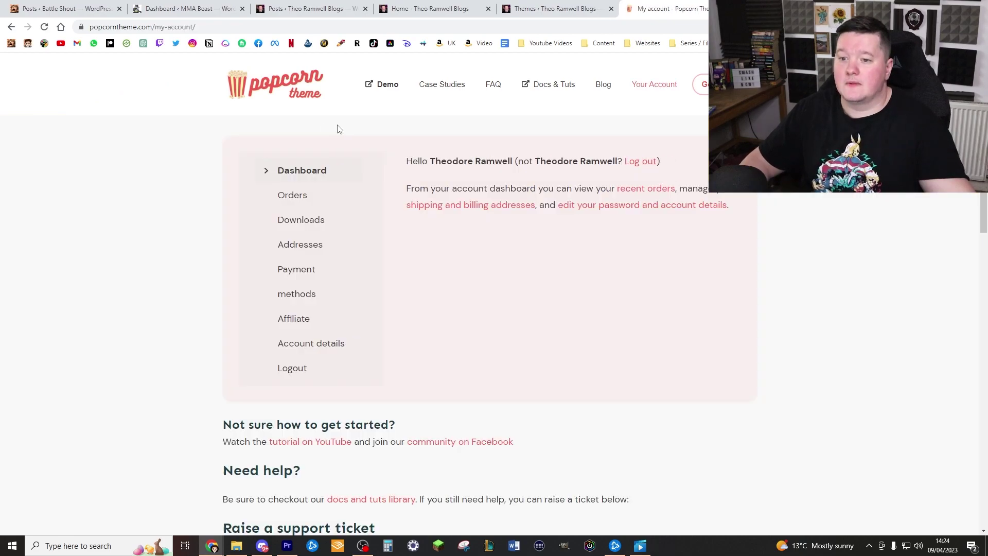
click(306, 222)
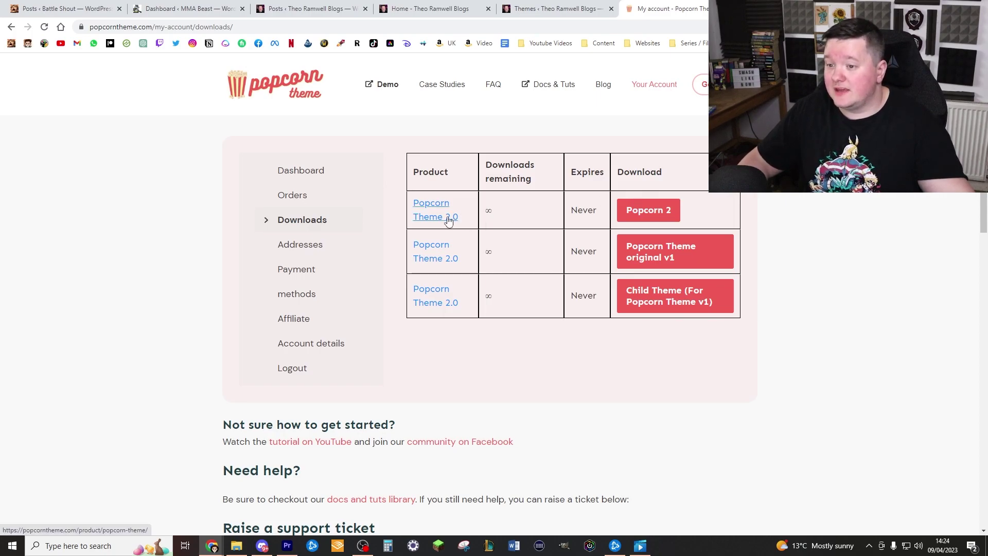
click(648, 210)
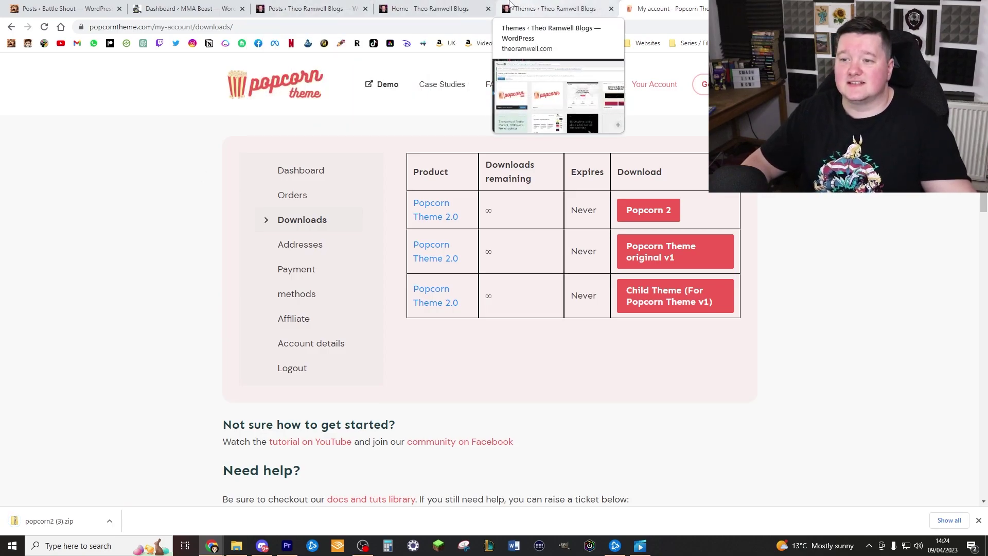
Open the blog's WordPress admin dashboard at /wp-admin
click(428, 8)
click(428, 30)
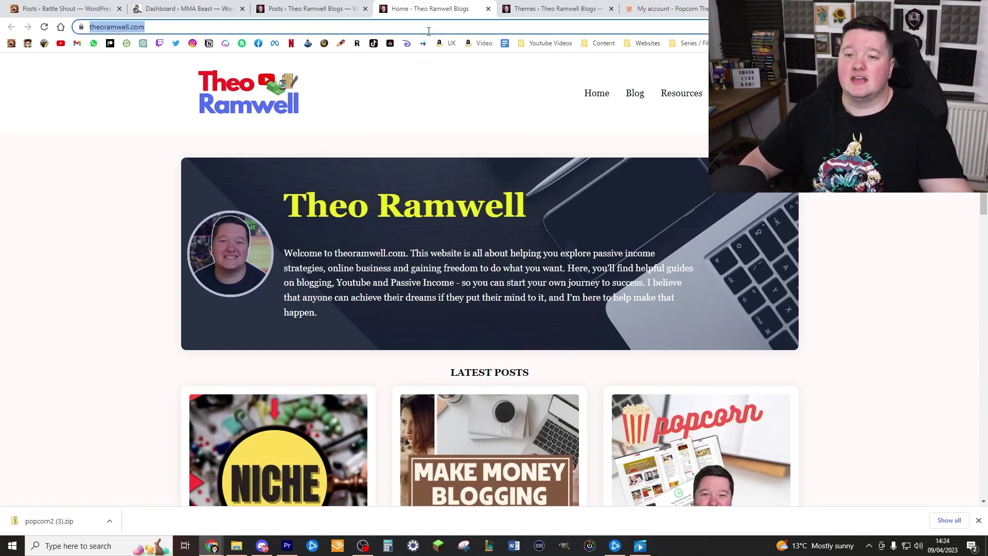
click(428, 30)
text(/wp-admin)
key(Return)
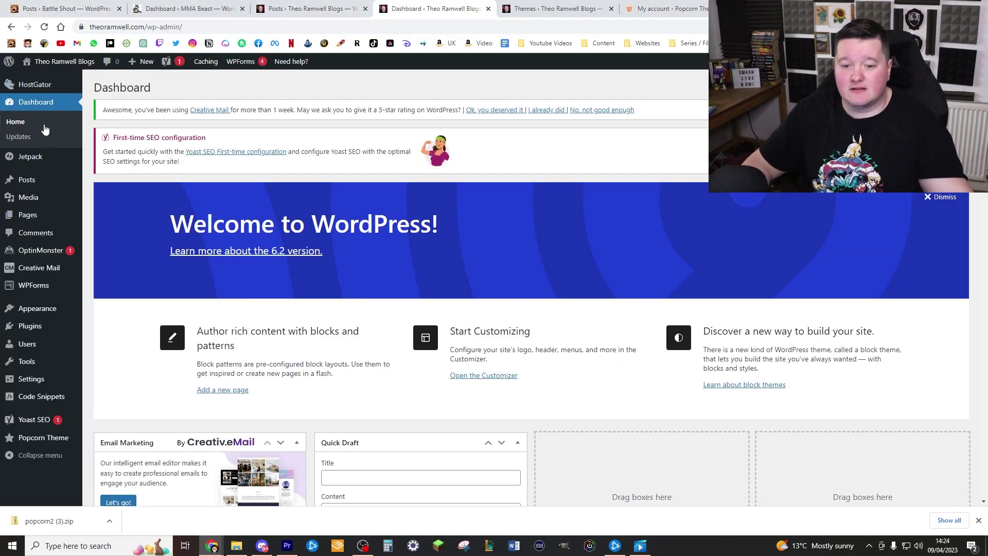
Upload the popcorn2 zip as a new theme, install it and activate it
mouse_move(51, 312)
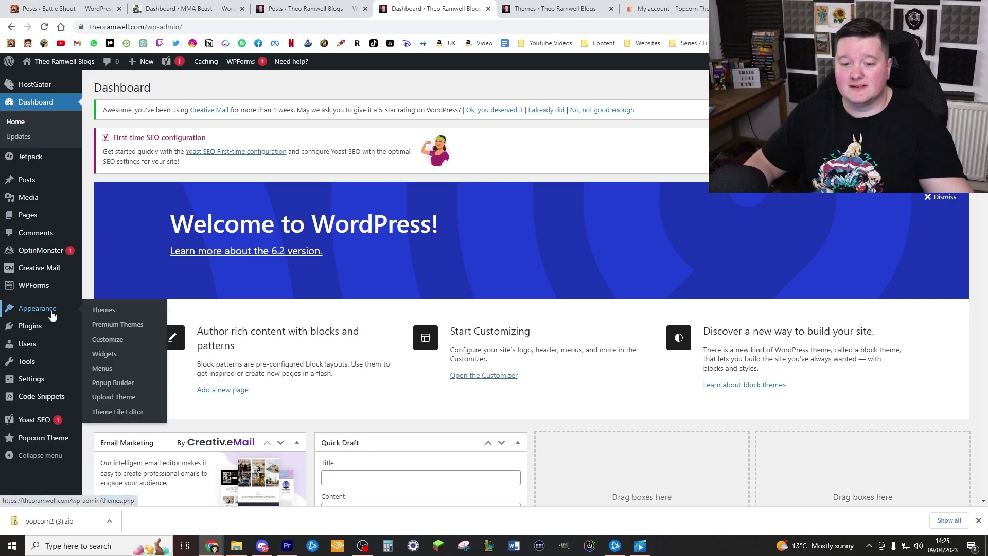
click(103, 310)
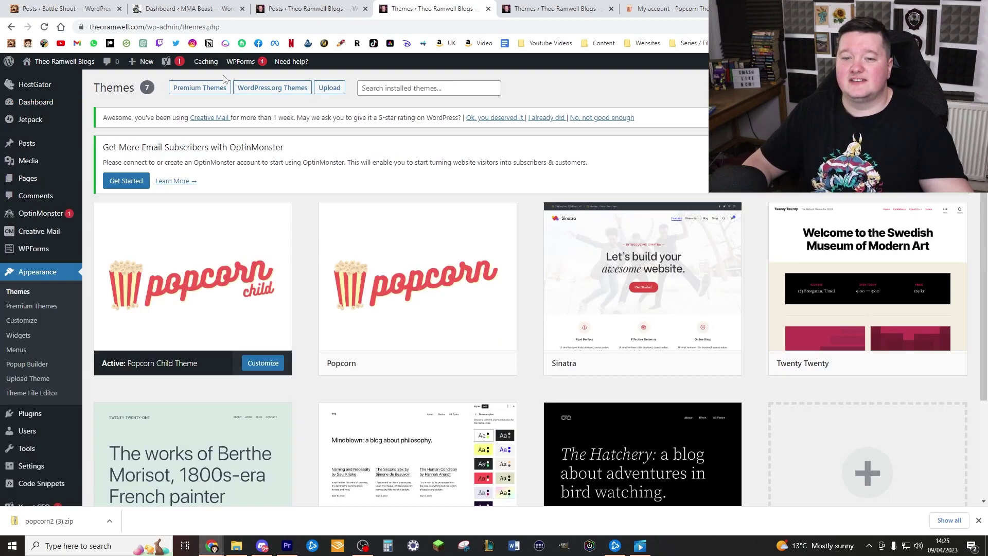
click(320, 89)
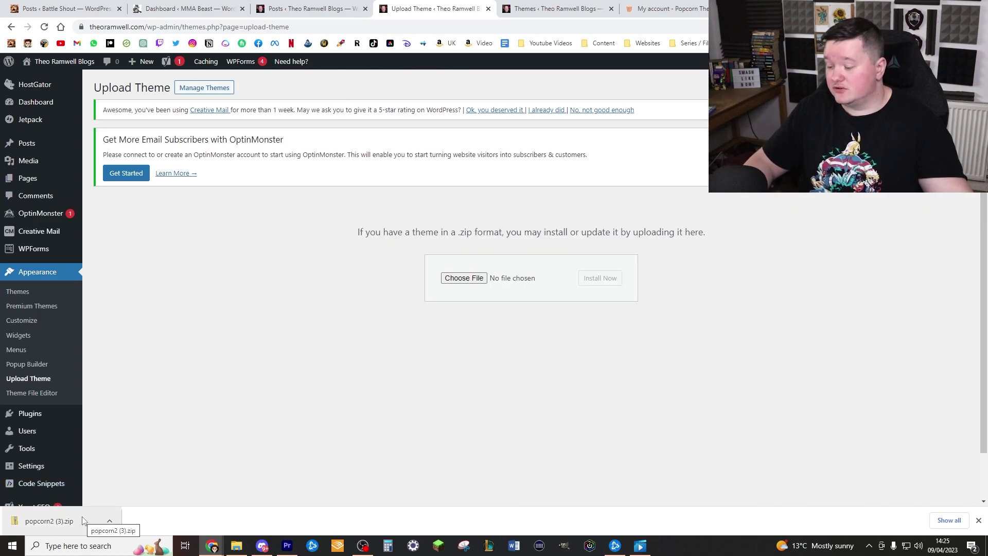
drag(83, 520, 469, 280)
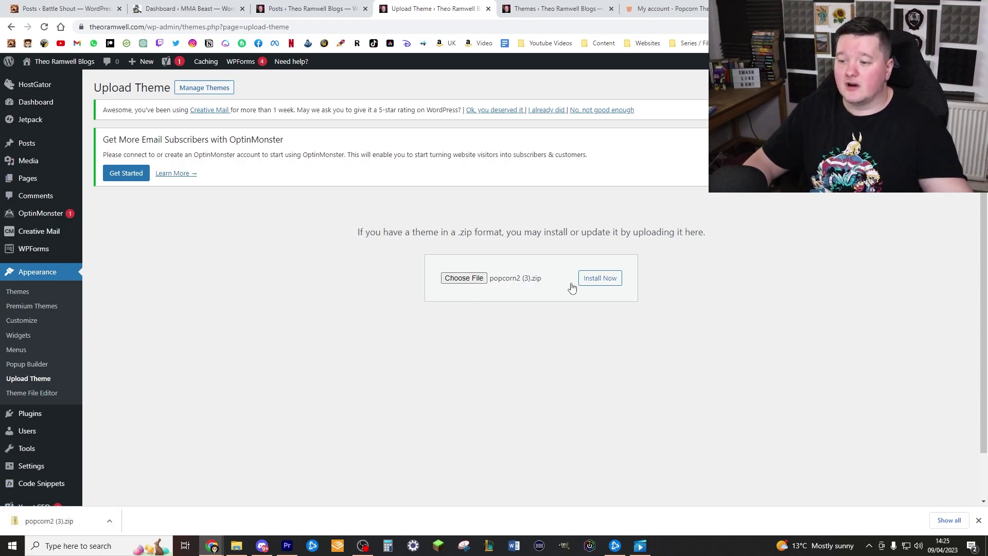
click(595, 282)
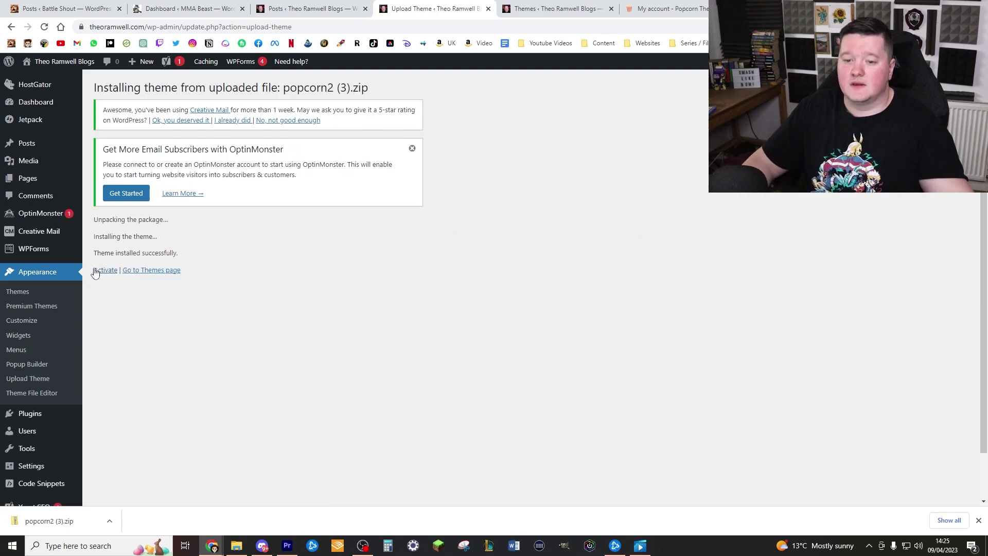
click(106, 270)
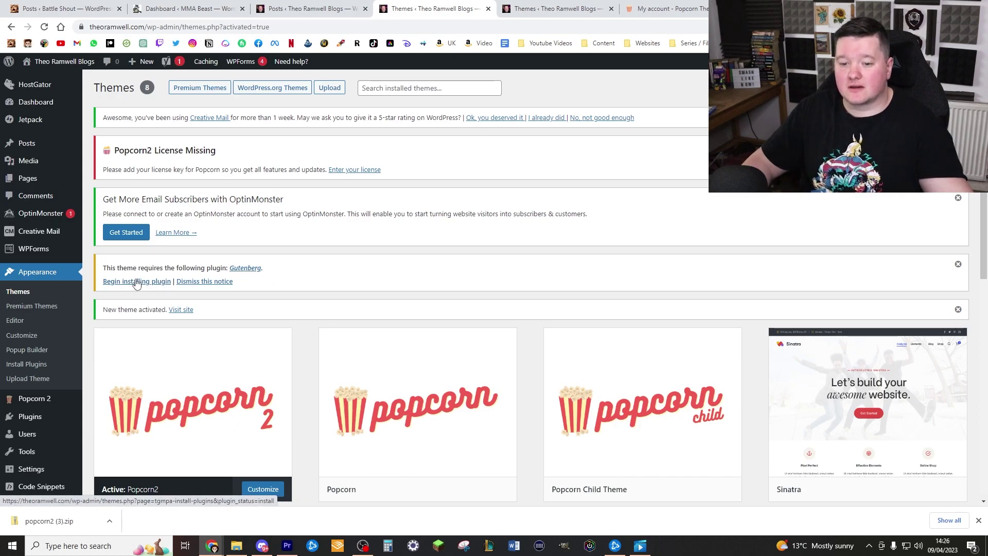
Install the Gutenberg plugin Popcorn2 requires and go to the theme's licence page
click(137, 282)
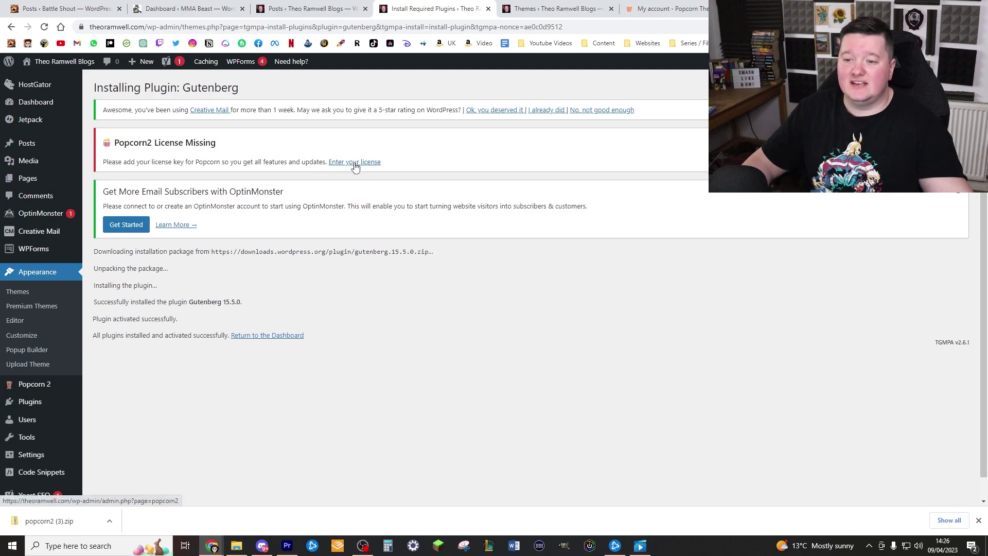
click(355, 162)
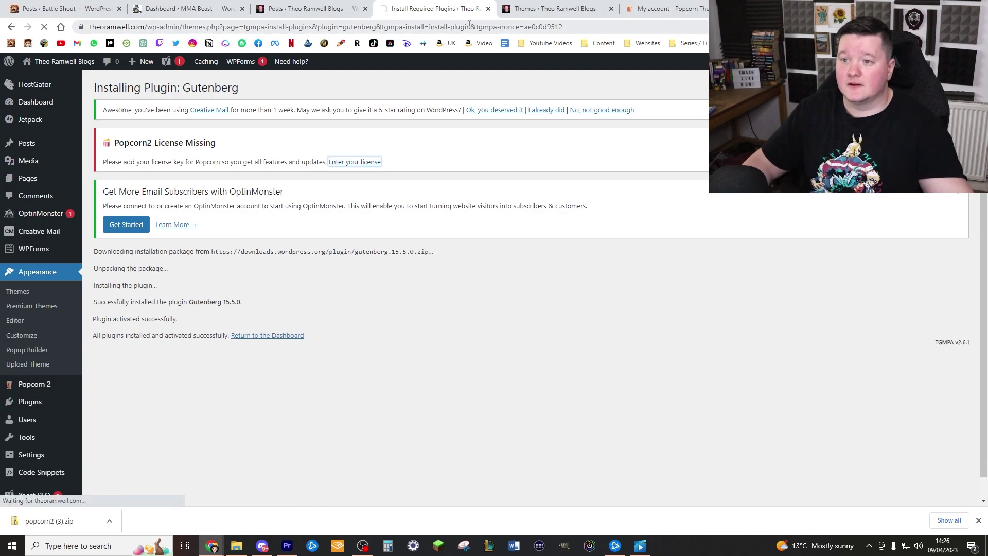
click(671, 7)
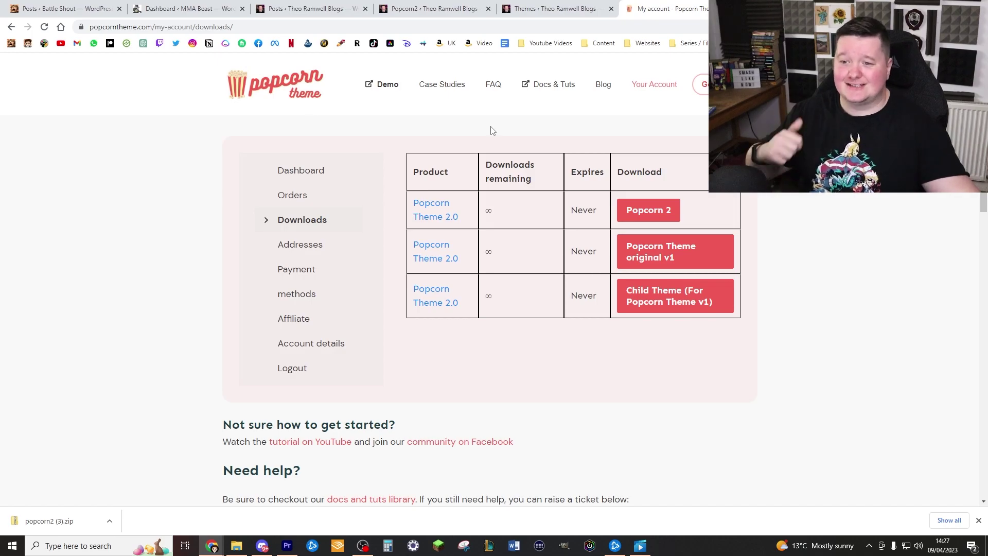
View the order in the account's order history to read its licence code
key(alt+Left)
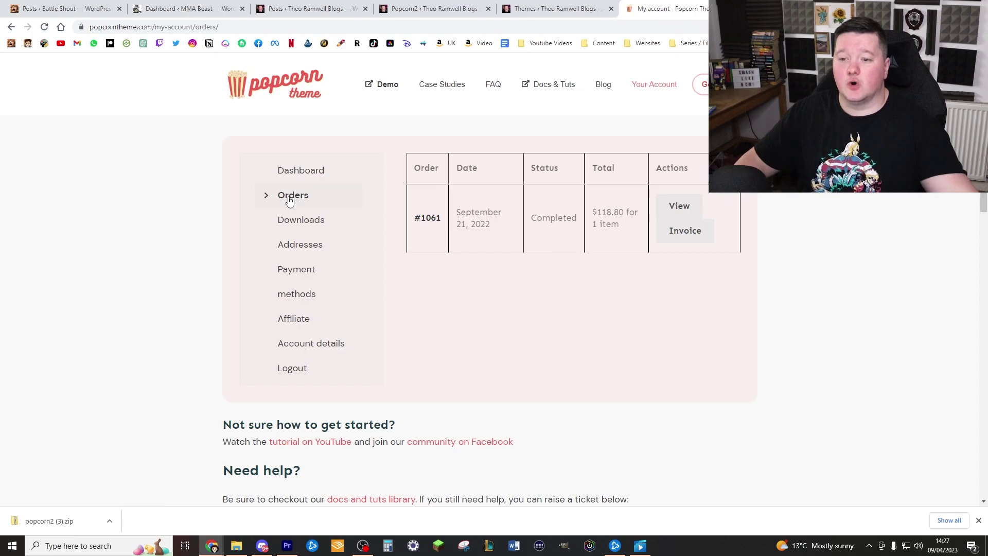
click(683, 208)
scroll(785, 245, down, 3)
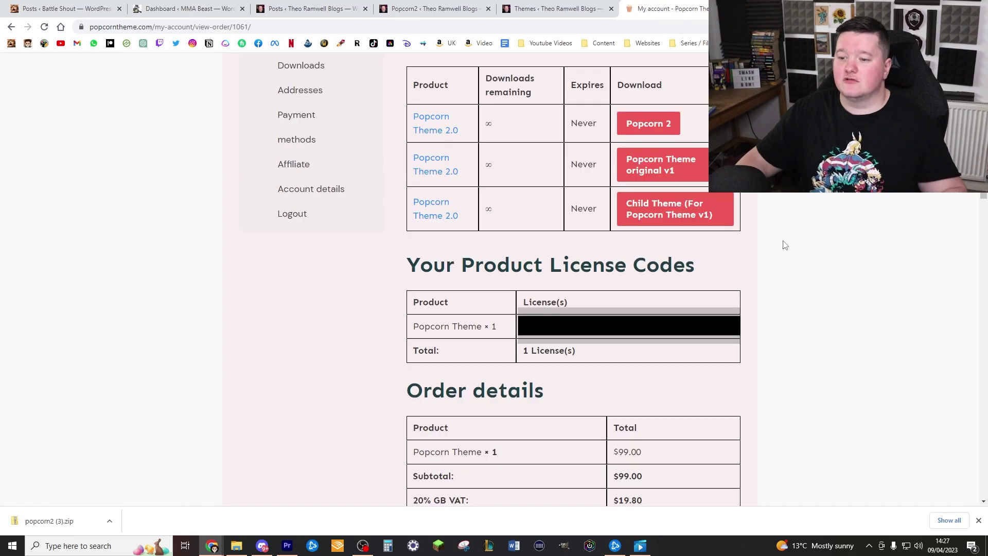
click(403, 7)
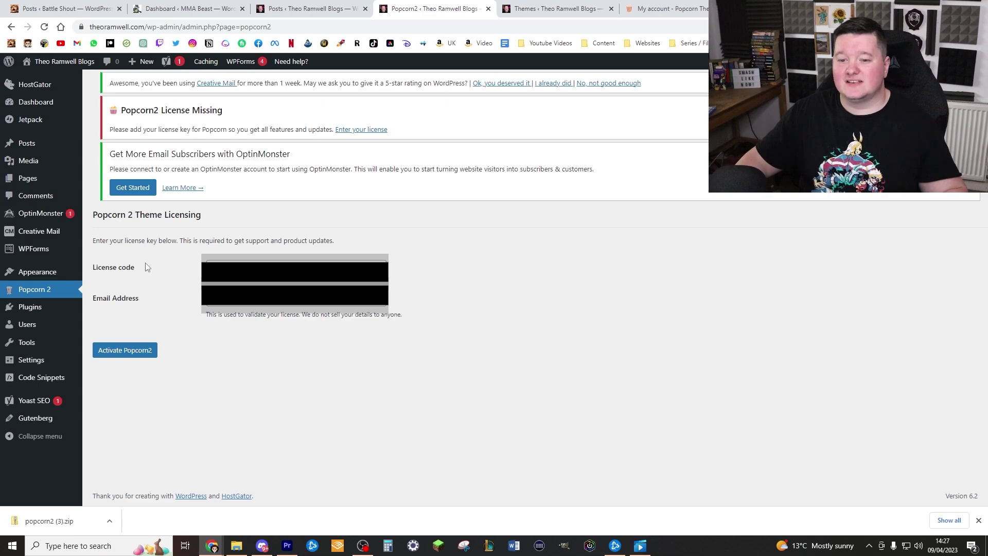
Enter the licence code to activate Popcorn2, run Update now on the theme, then visit the site
click(258, 261)
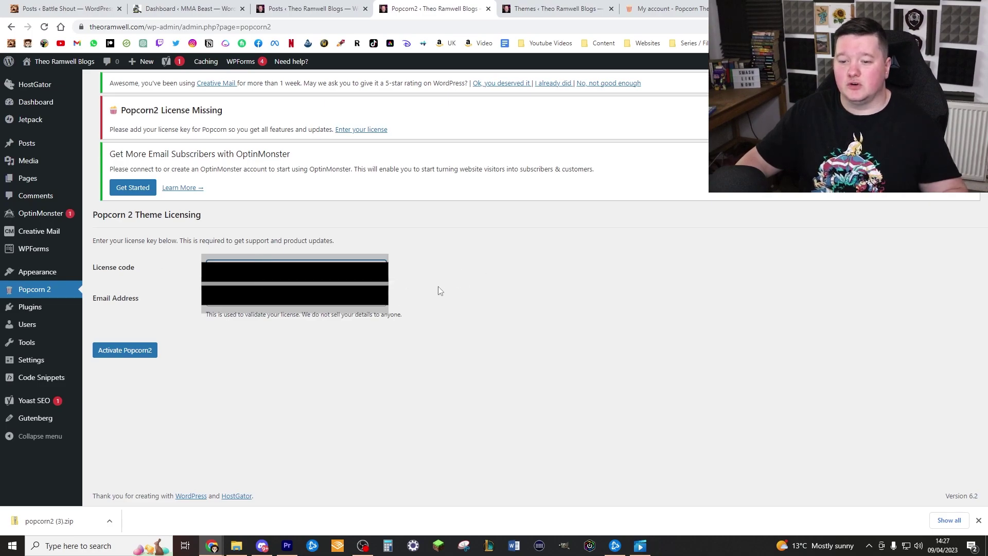
click(144, 356)
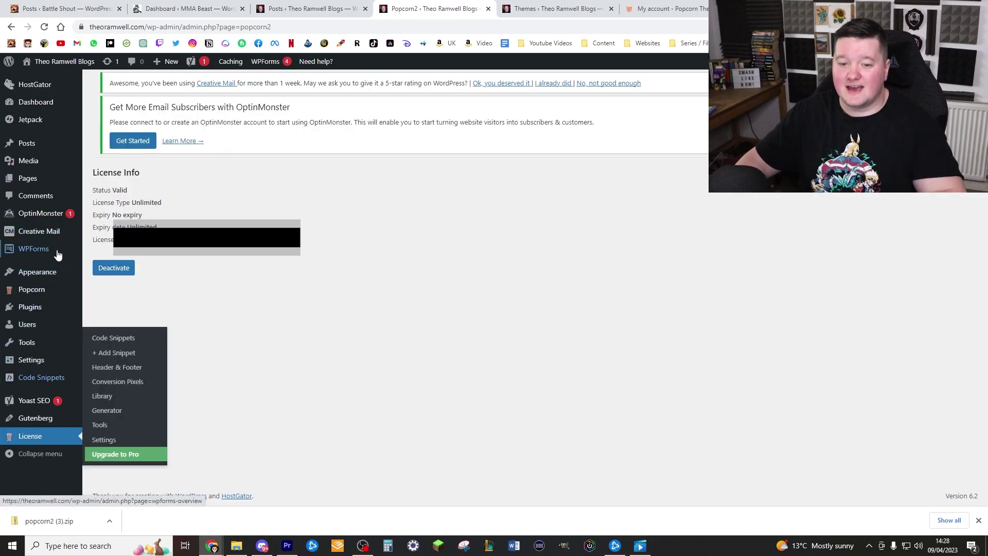
mouse_move(72, 283)
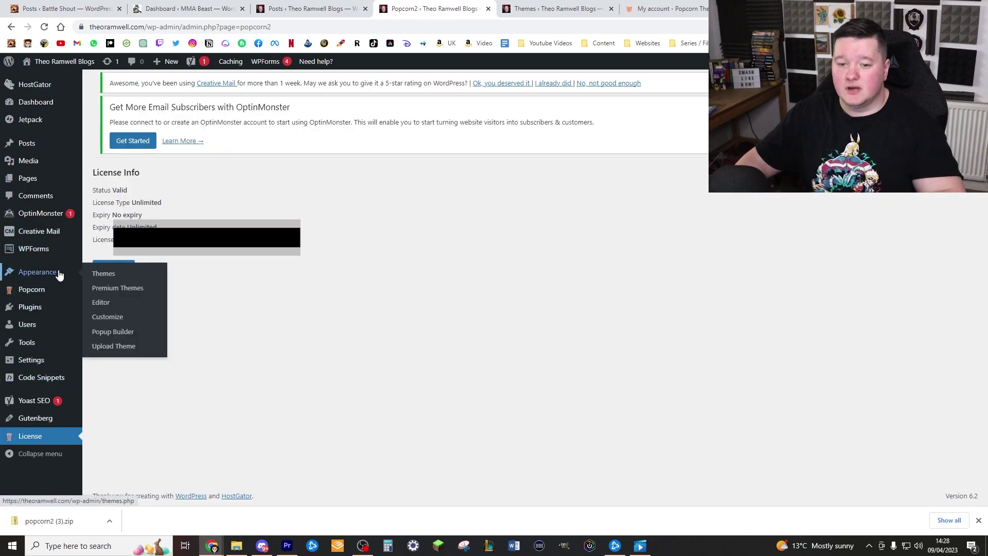
click(102, 275)
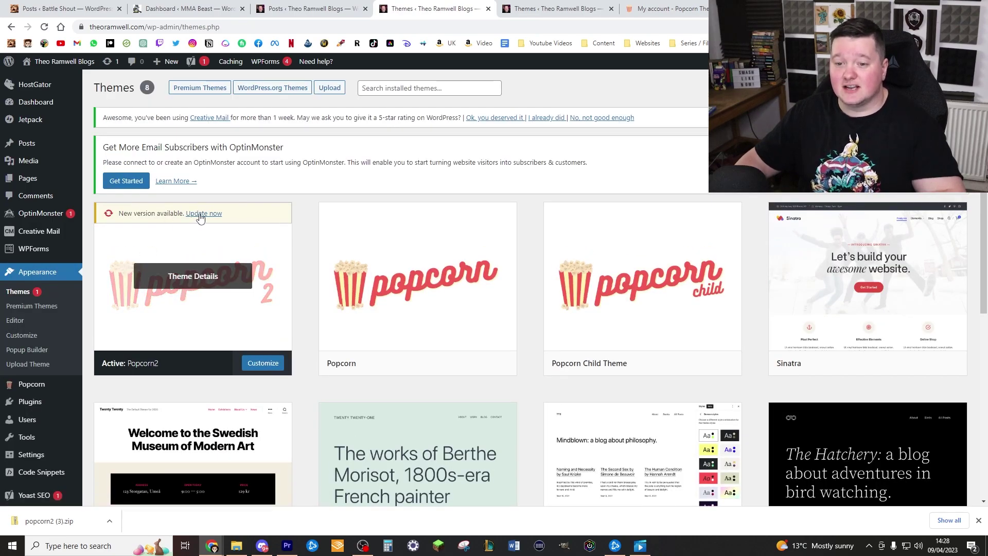
click(200, 217)
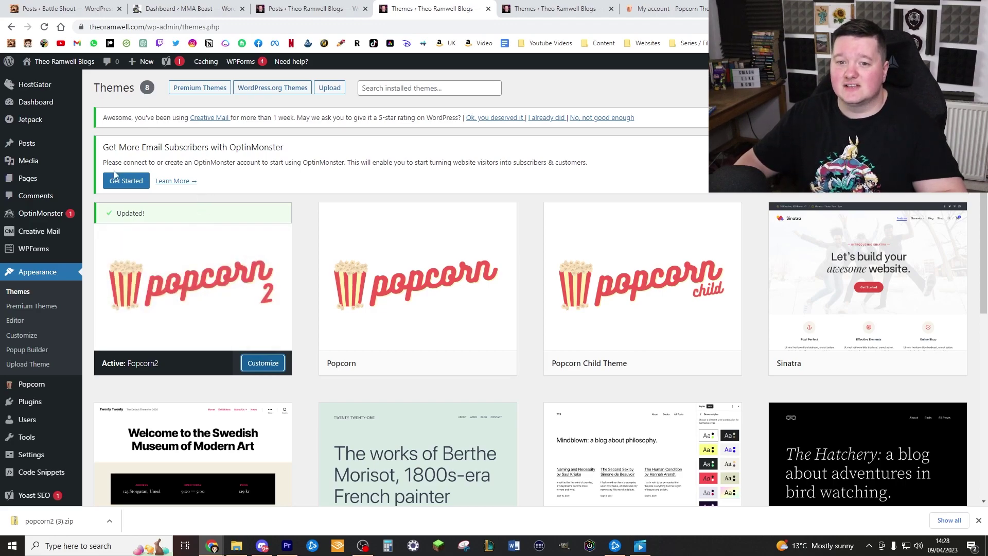
click(75, 61)
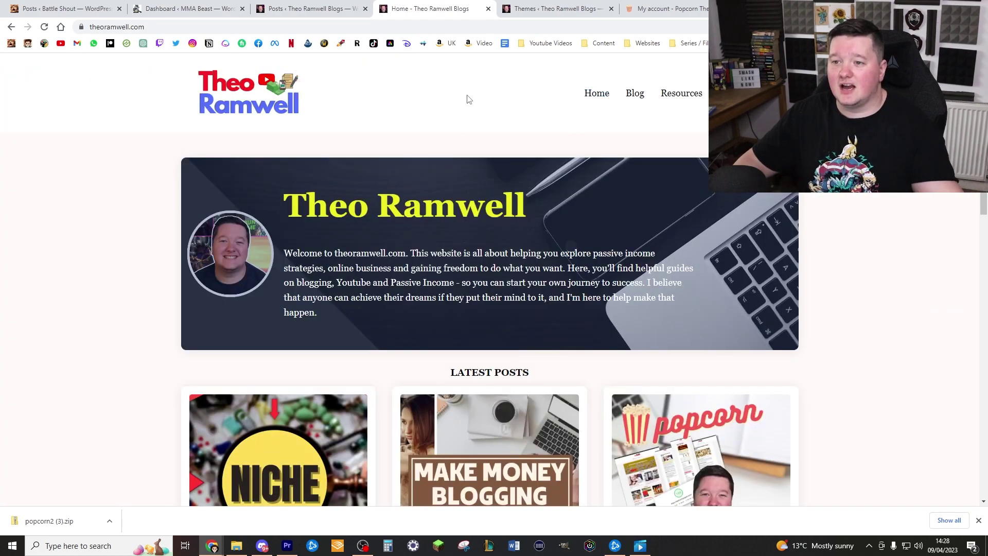
click(45, 27)
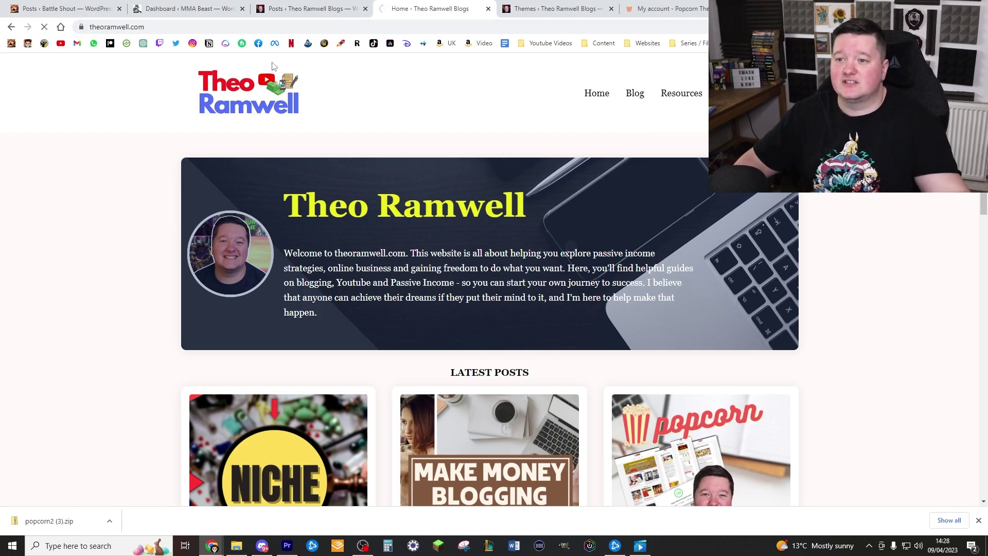
scroll(530, 242, down, 10)
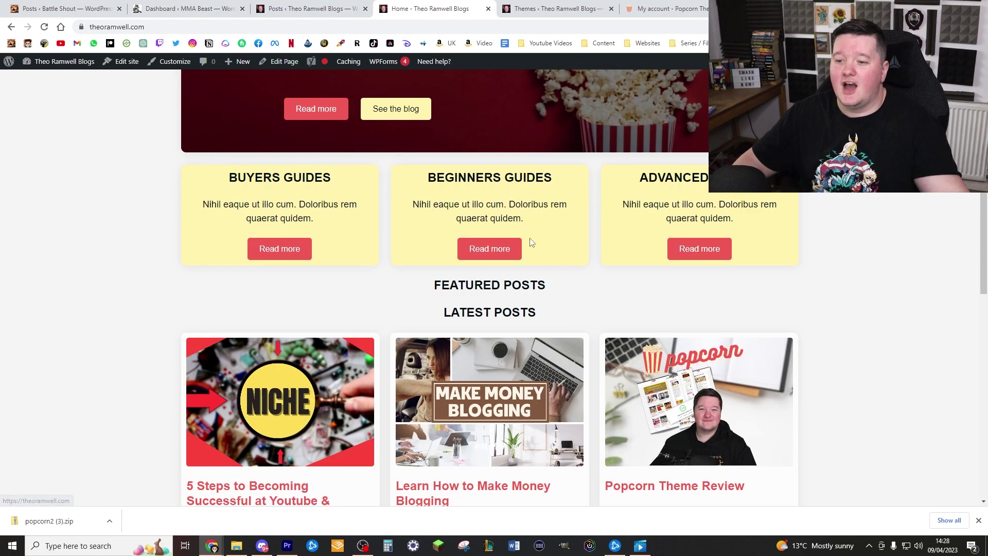
scroll(540, 286, up, 10)
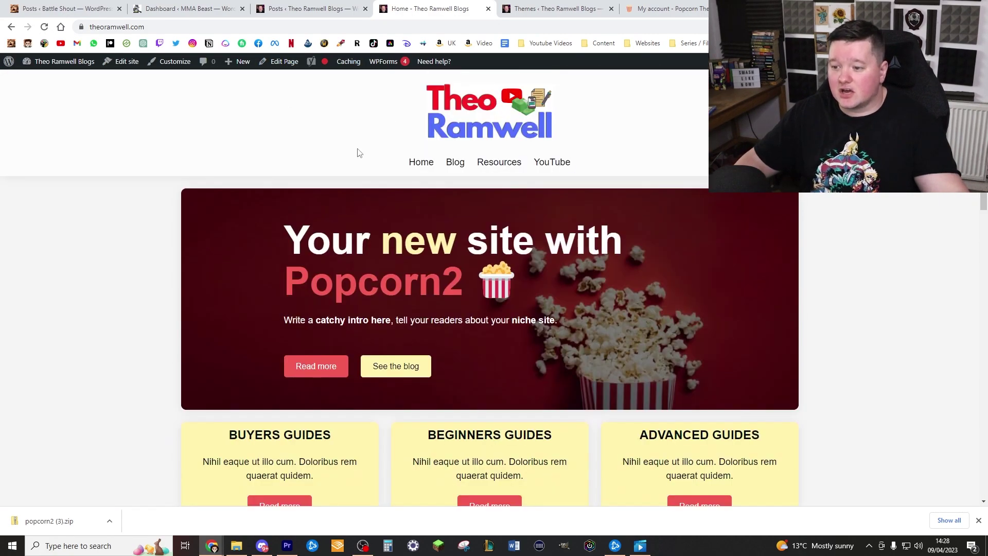
scroll(279, 264, down, 5)
scroll(388, 290, up, 5)
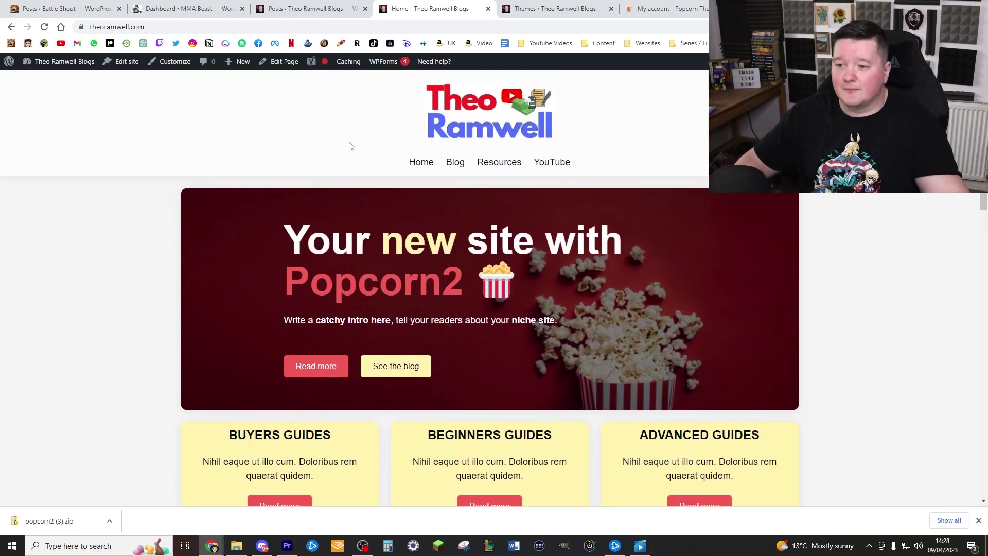
scroll(388, 211, down, 10)
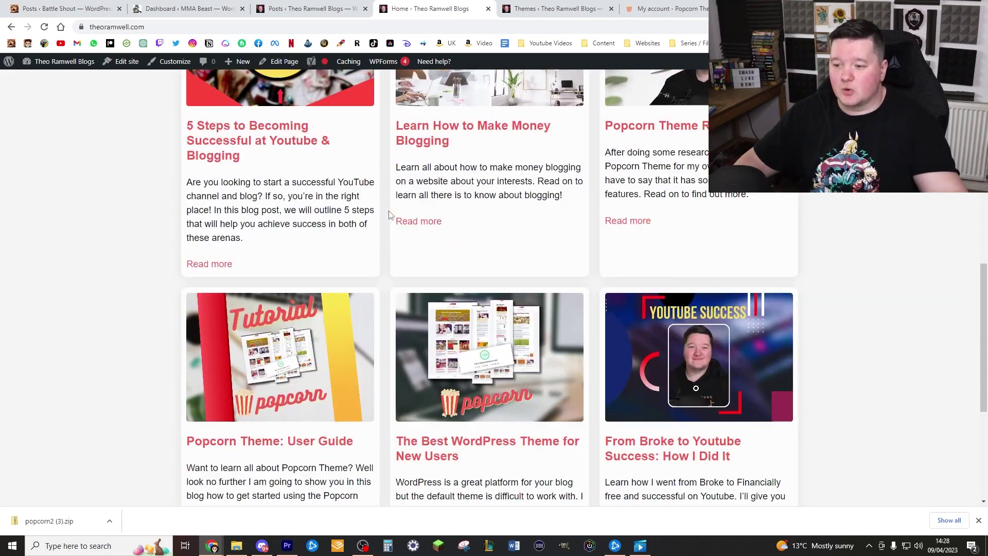
scroll(402, 209, up, 10)
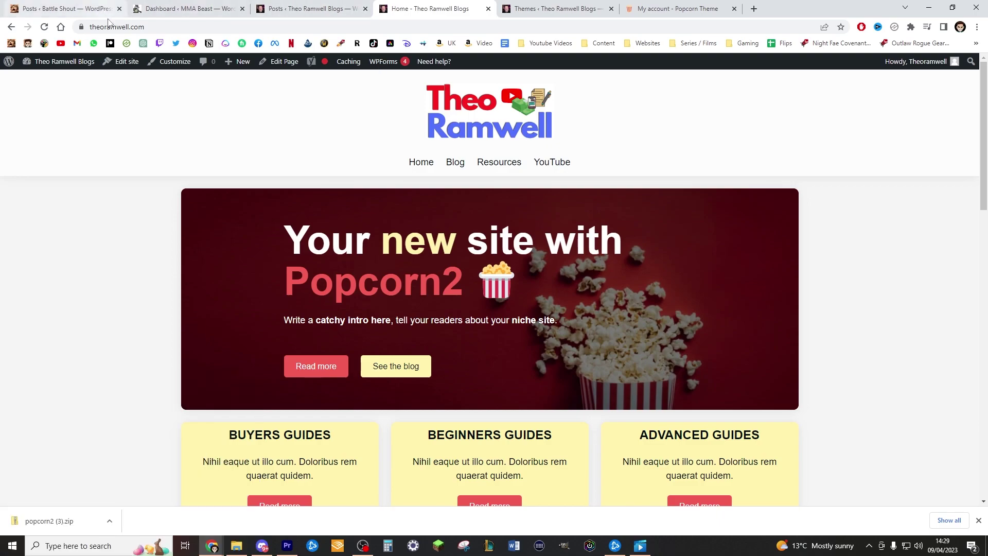
Open the homepage in the site editor and dismiss the welcome guide
click(126, 67)
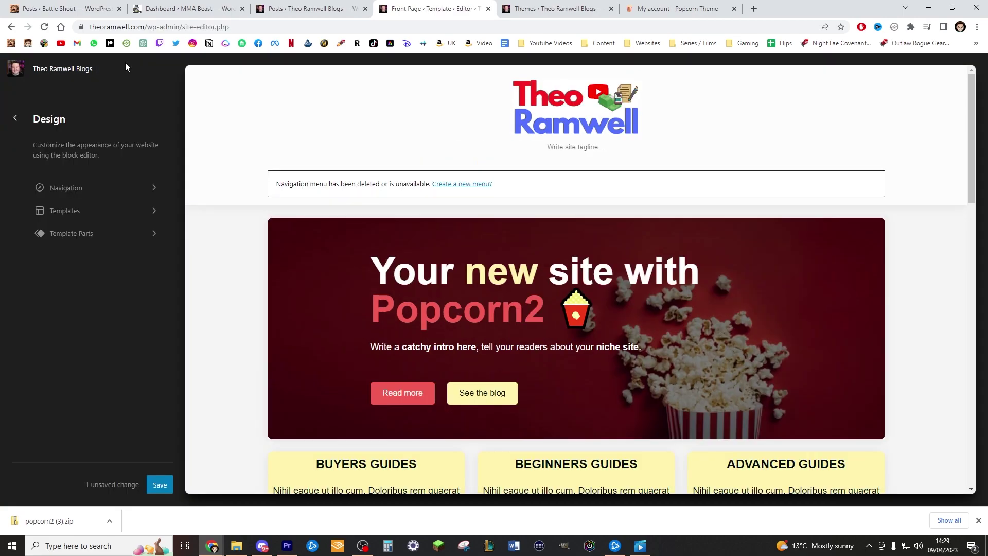
scroll(584, 307, down, 5)
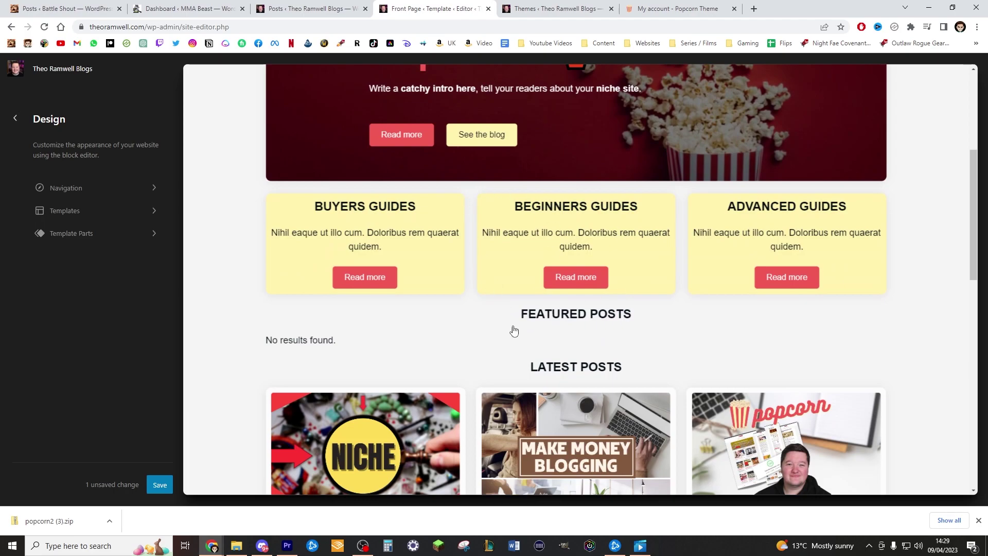
scroll(607, 261, up, 4)
click(231, 160)
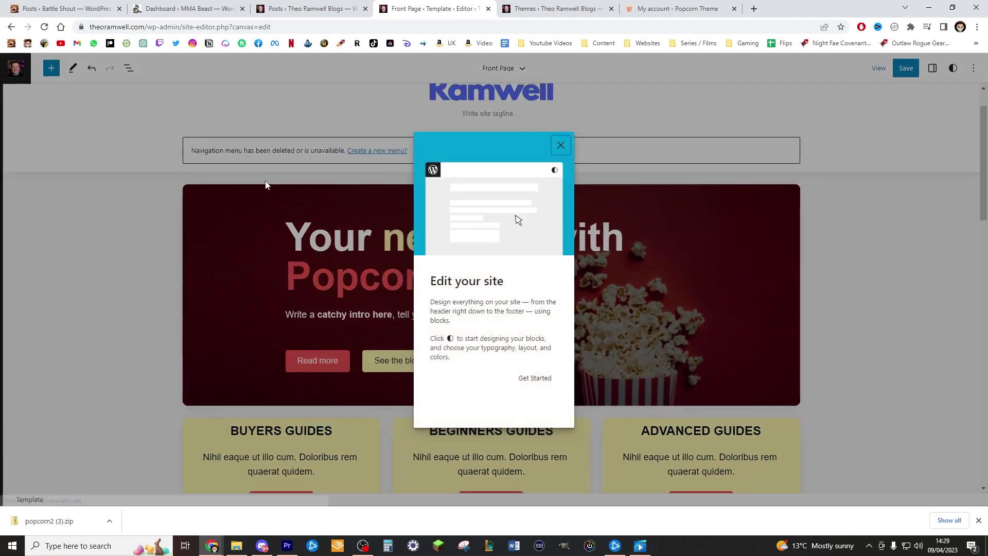
click(558, 147)
scroll(472, 209, up, 1)
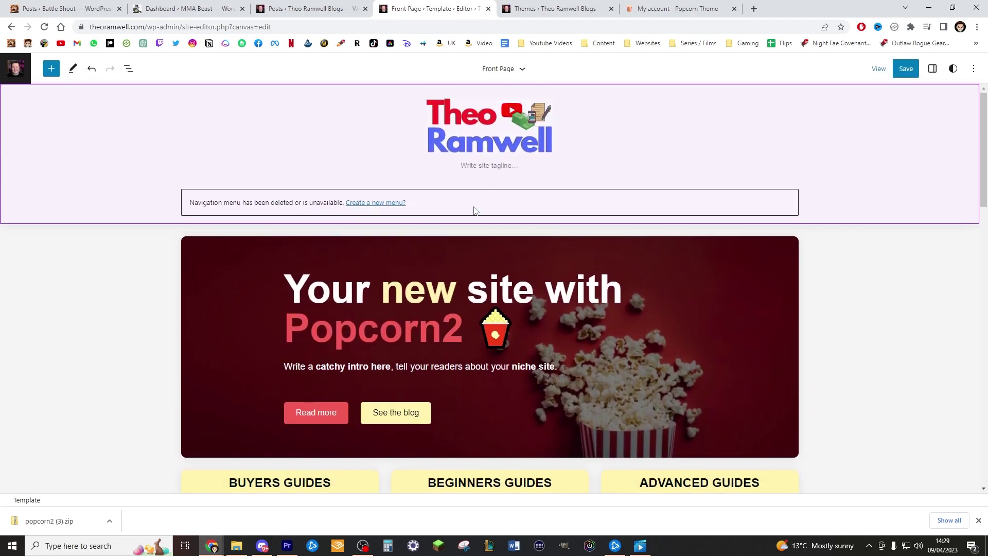
scroll(548, 218, down, 5)
scroll(718, 251, up, 5)
Select the hero Cover block and choose Replace > Open Media Library
click(719, 250)
scroll(719, 251, down, 8)
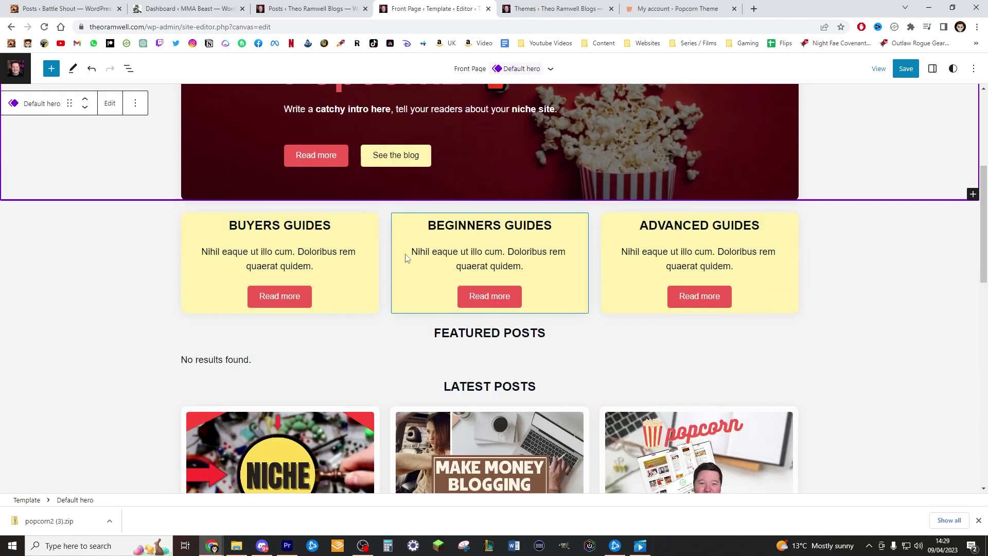
scroll(356, 199, up, 7)
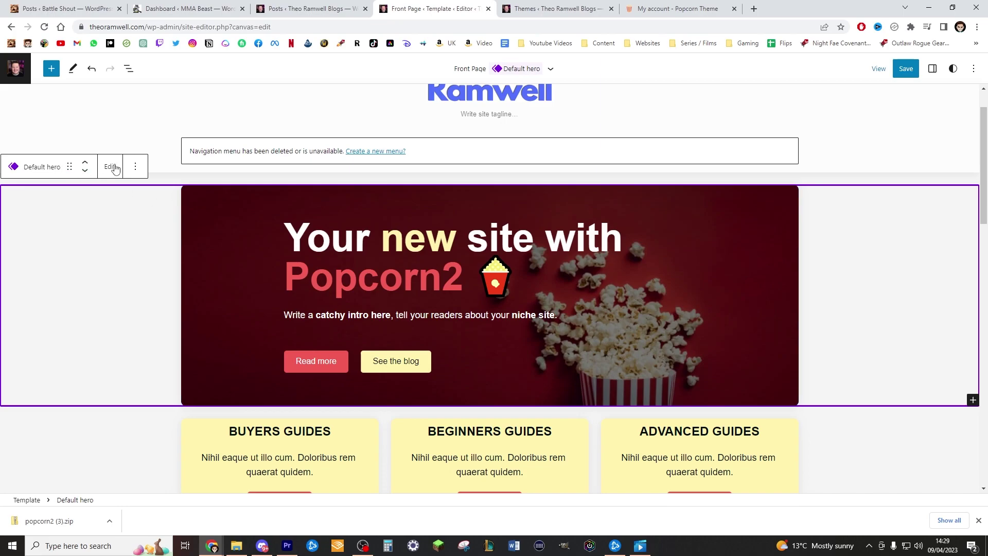
click(174, 187)
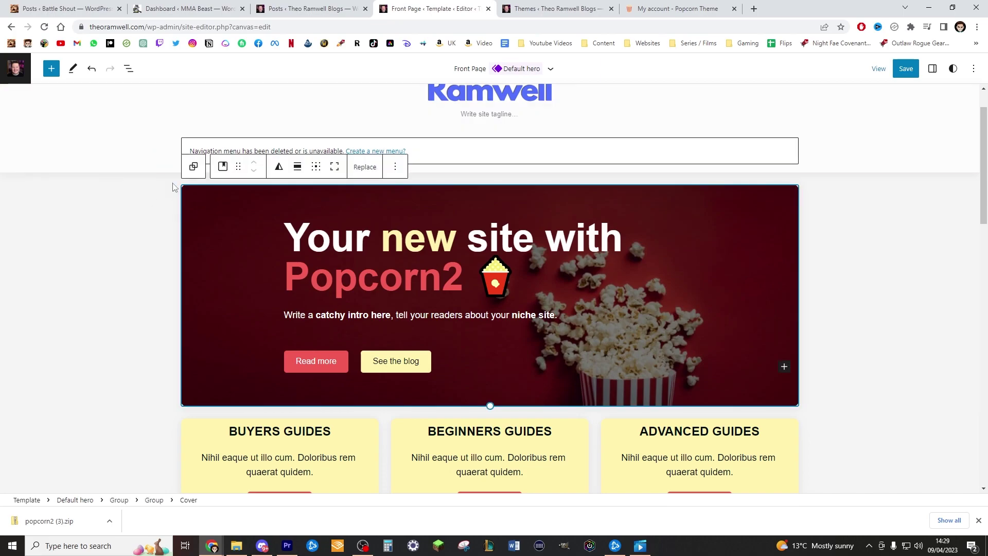
click(371, 169)
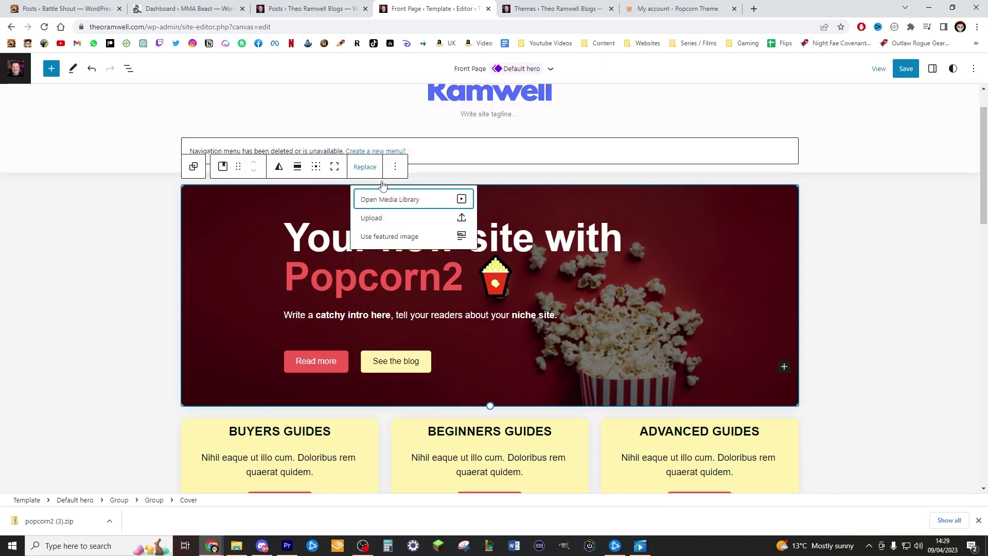
click(401, 205)
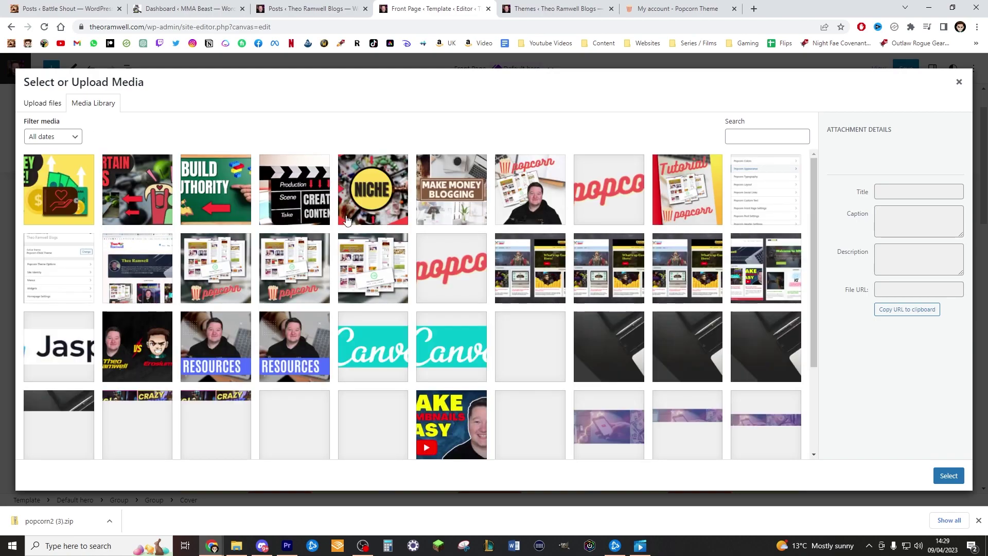
scroll(563, 230, down, 2)
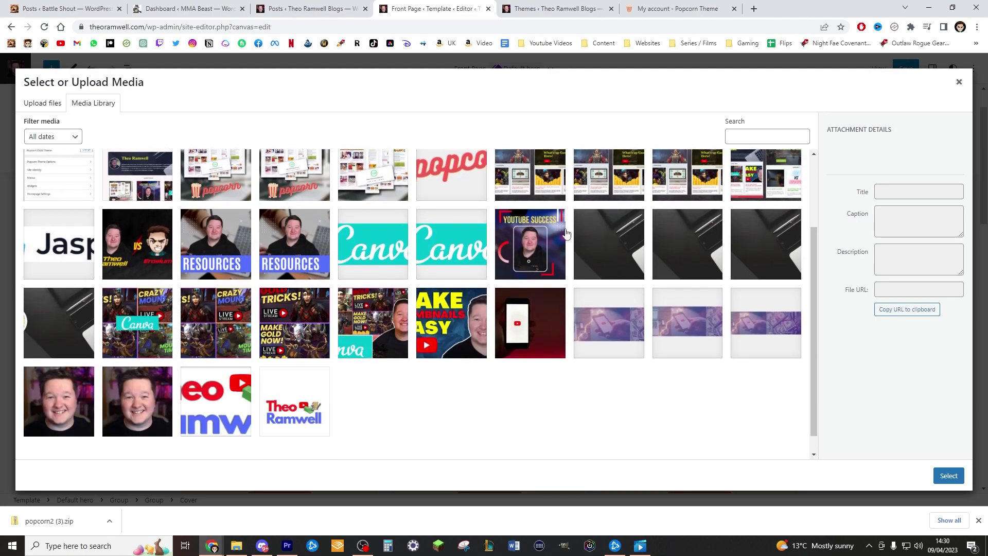
Use the dark laptop image as the hero background and rewrite the heading to 'Blogger Youtuber'
double_click(612, 255)
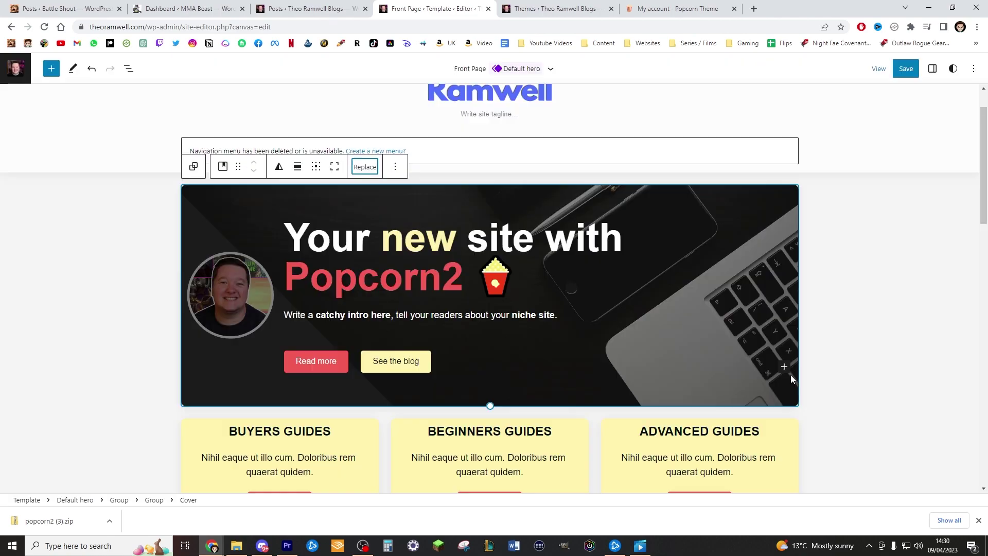
double_click(431, 247)
drag(517, 278, 282, 241)
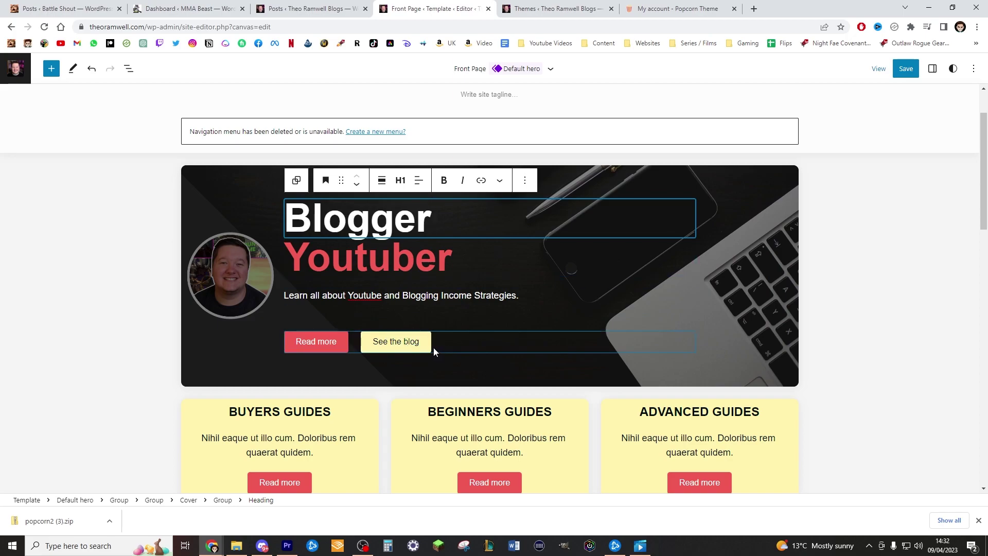
click(429, 347)
Delete the 'See the blog' button through its block Options menu
click(548, 313)
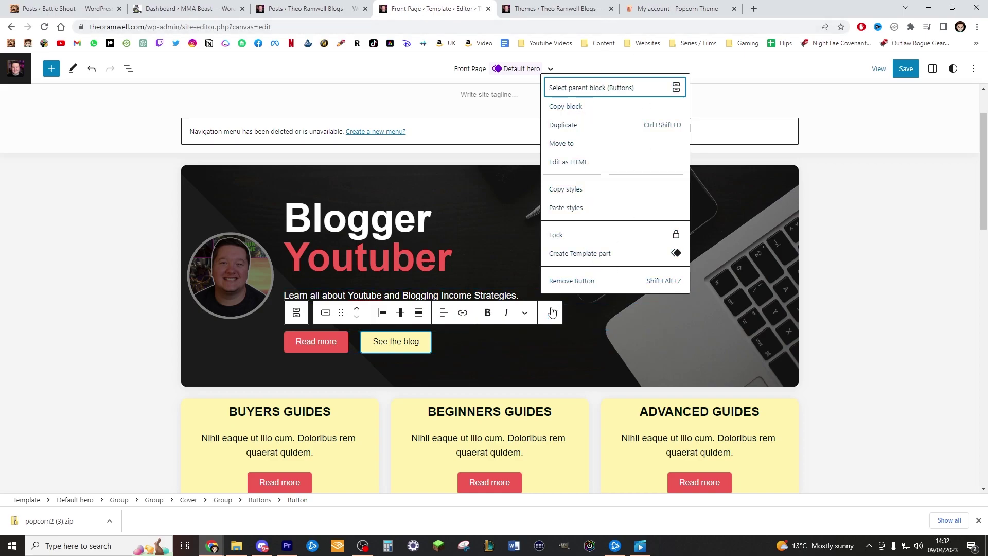
click(573, 281)
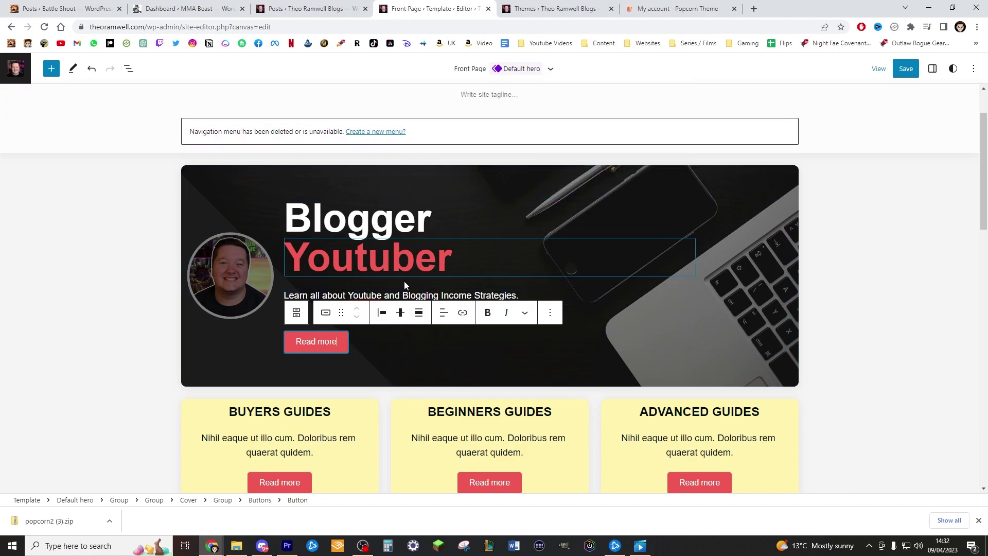
scroll(372, 342, down, 3)
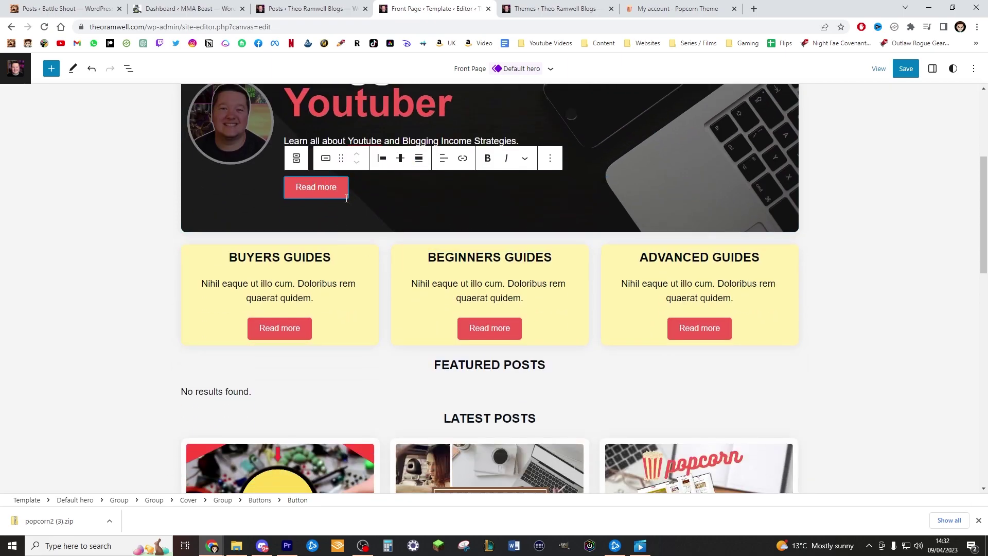
scroll(377, 245, up, 3)
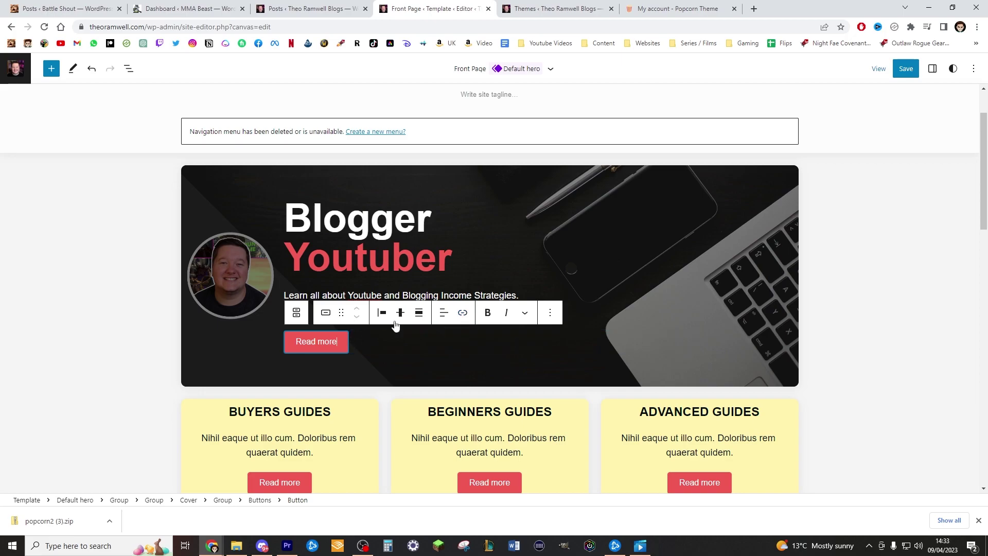
Copy the Blog page's web address from the live Blog page
key(ctrl+shift+Tab)
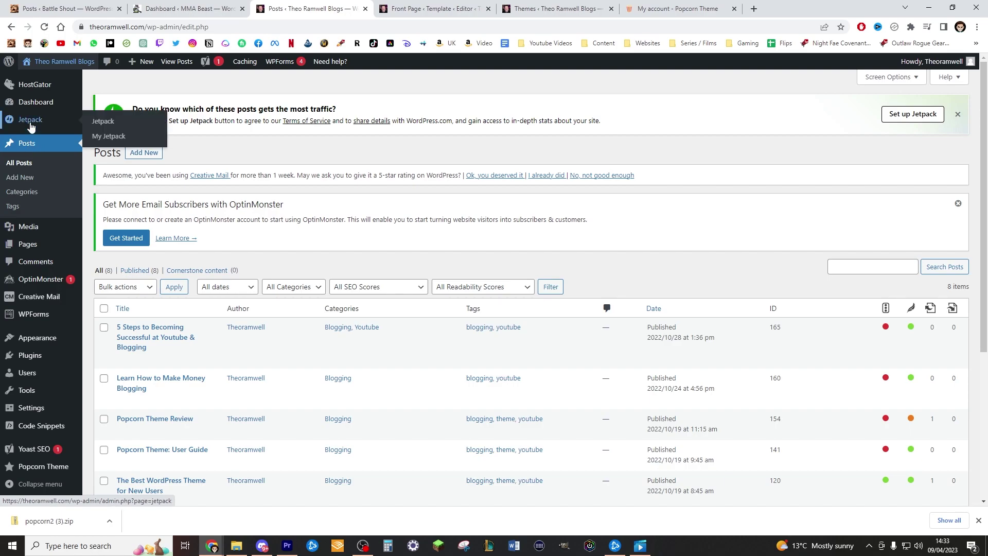
click(32, 251)
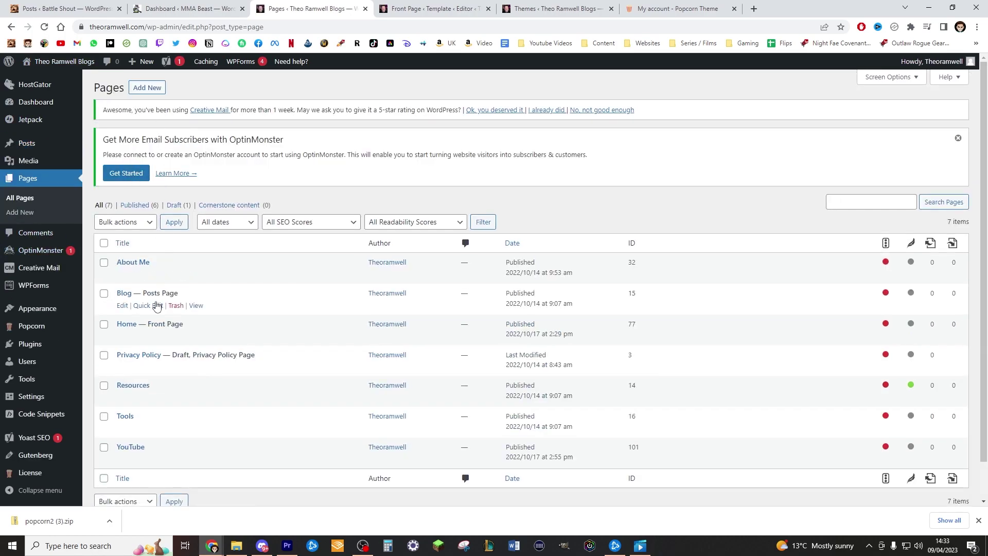
click(201, 302)
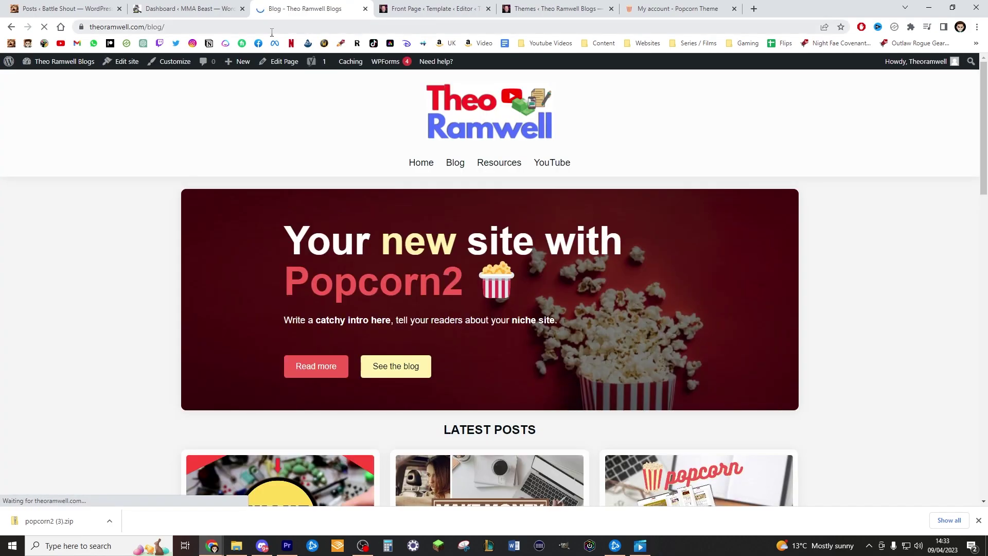
click(271, 27)
key(ctrl+c)
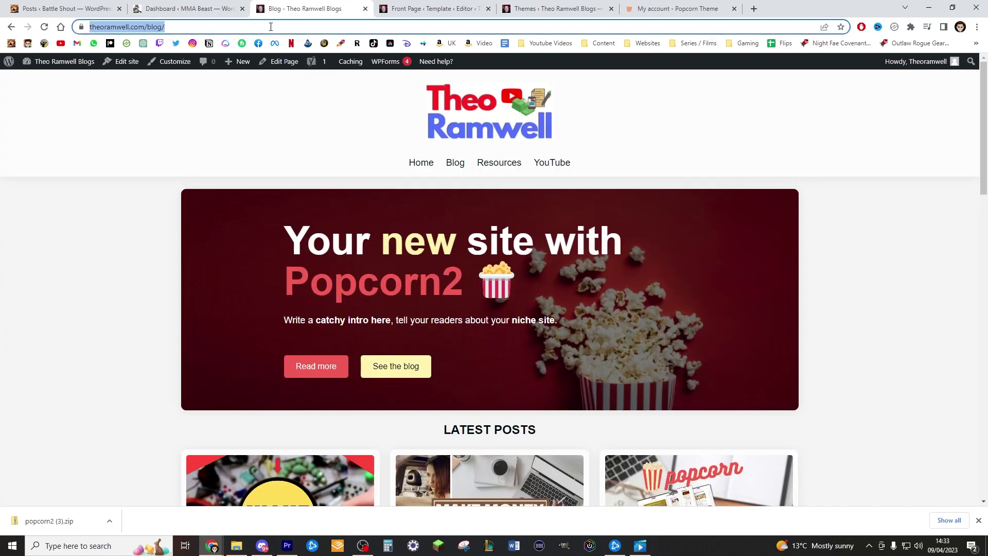
click(399, 9)
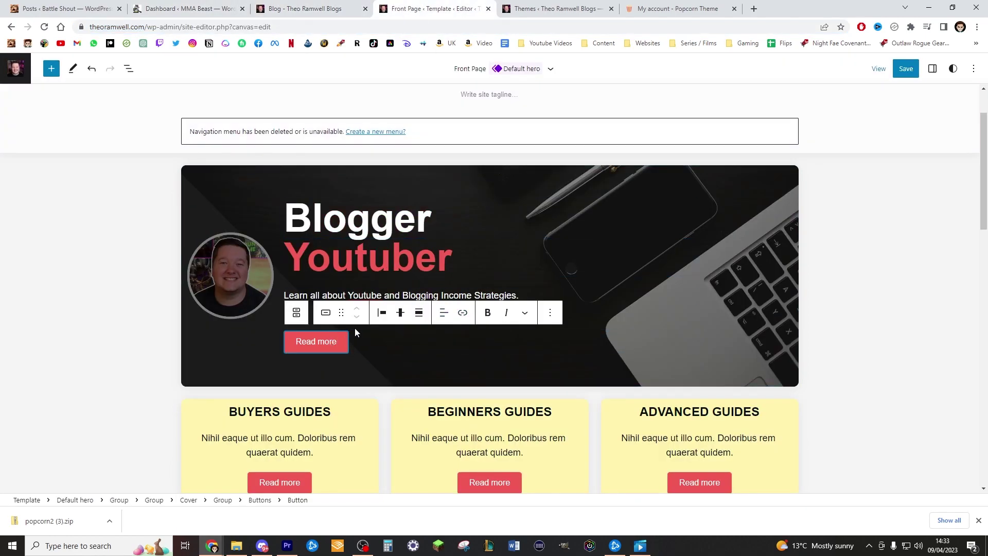
click(463, 314)
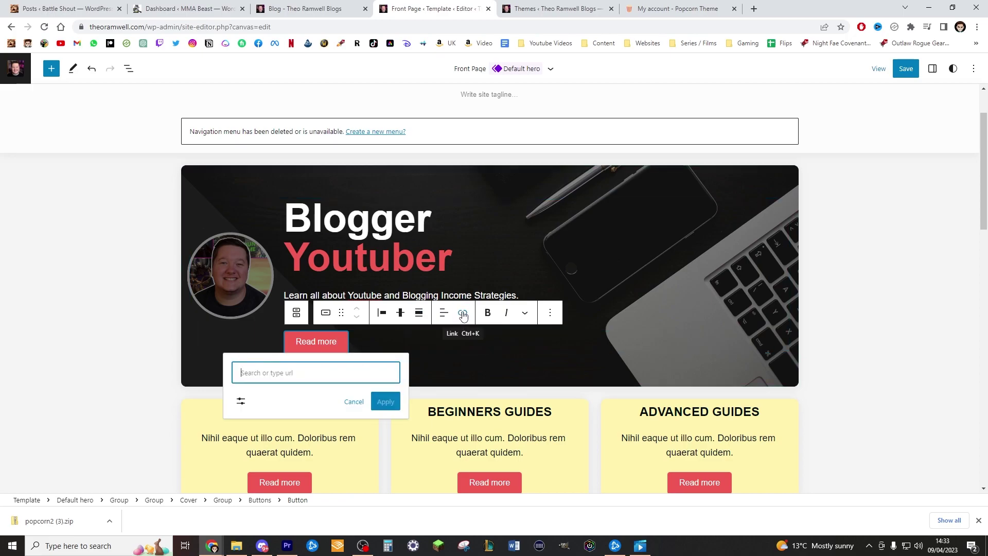
click(320, 372)
key(ctrl+v)
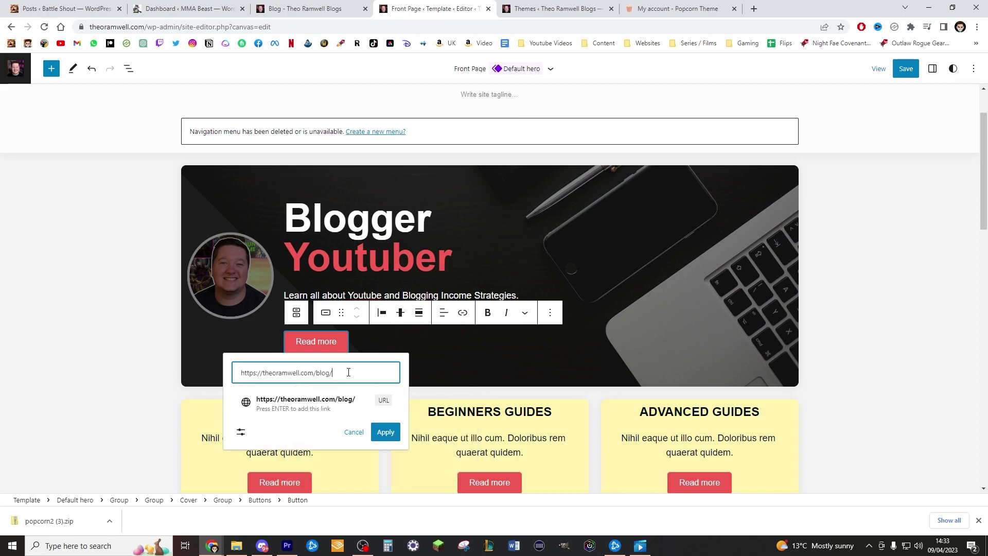
click(386, 432)
click(359, 337)
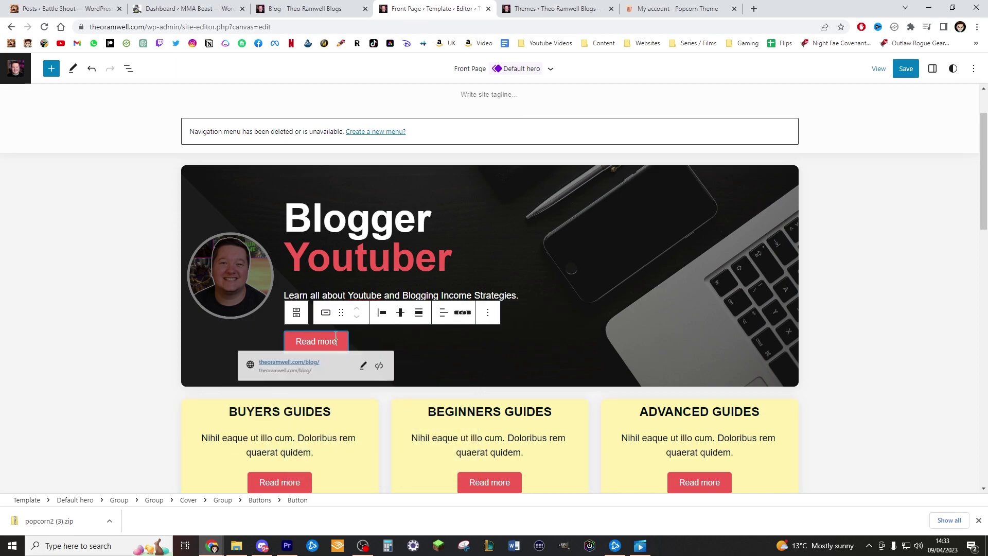
click(468, 341)
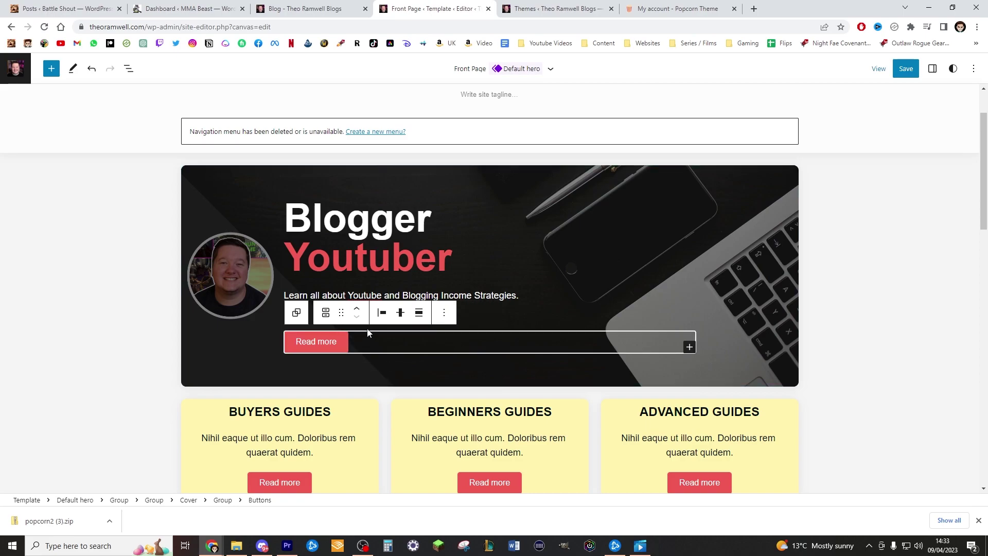
Select the Group holding the three guide cards and choose Remove Group from its Options menu
scroll(368, 333, down, 4)
scroll(497, 337, up, 2)
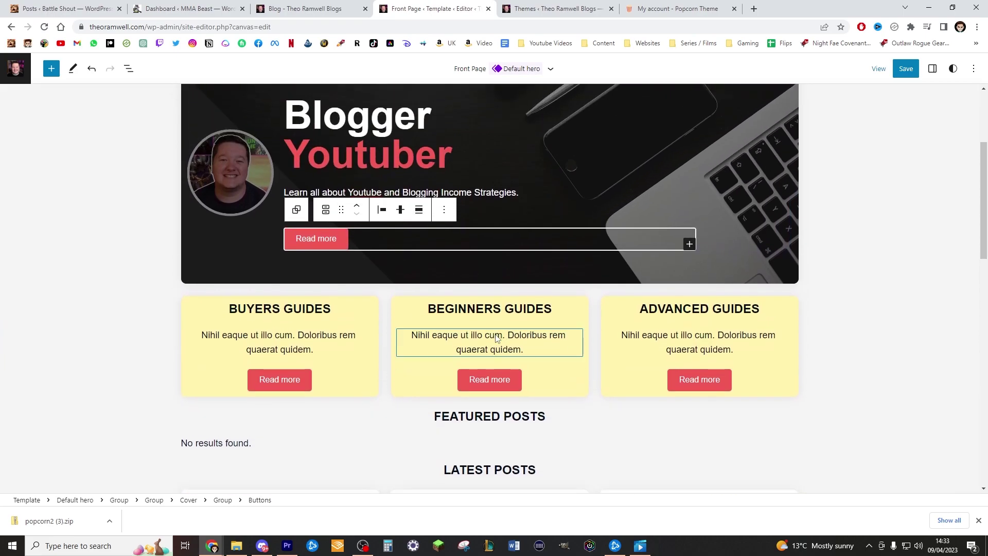
scroll(496, 337, up, 3)
scroll(382, 258, down, 4)
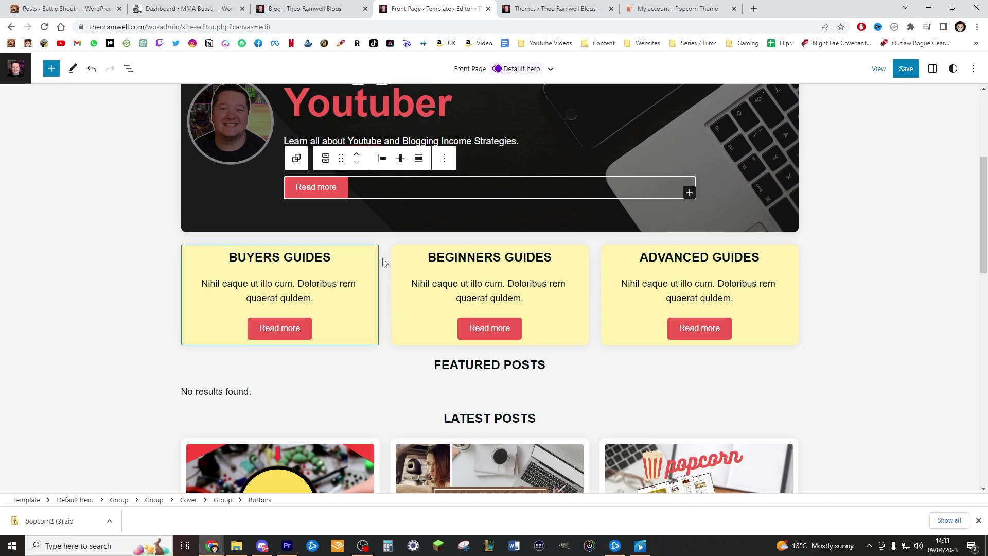
scroll(799, 286, down, 2)
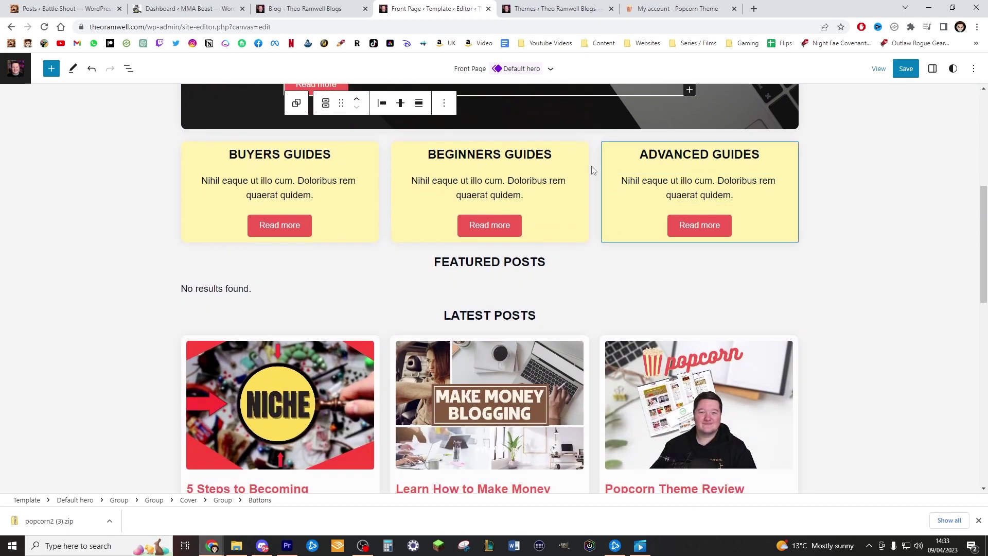
scroll(523, 180, up, 4)
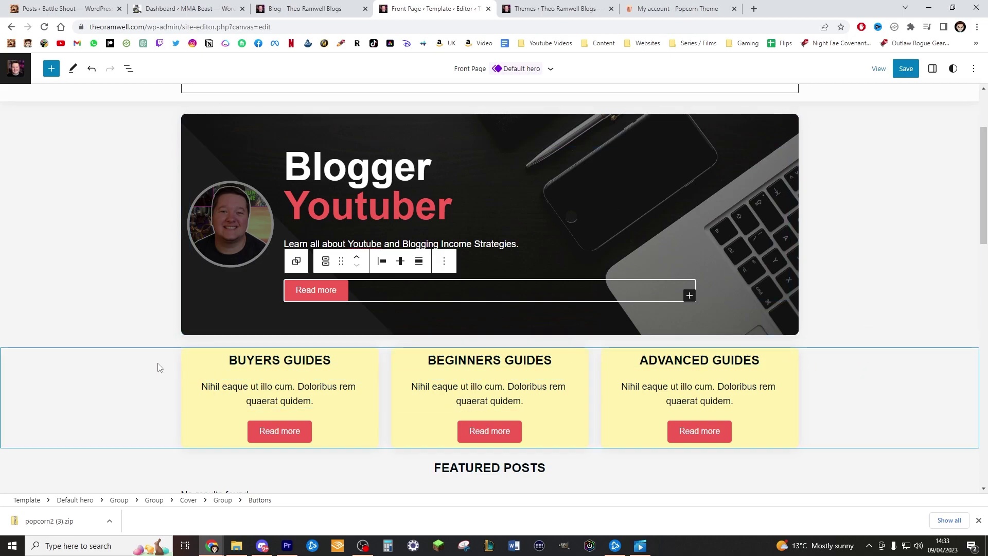
scroll(145, 364, down, 5)
scroll(622, 331, up, 2)
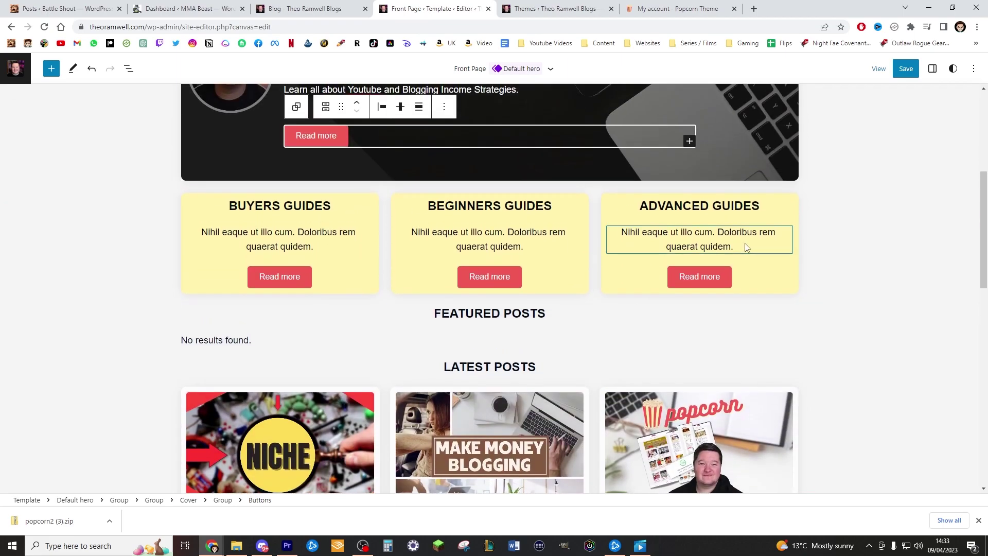
scroll(155, 262, up, 1)
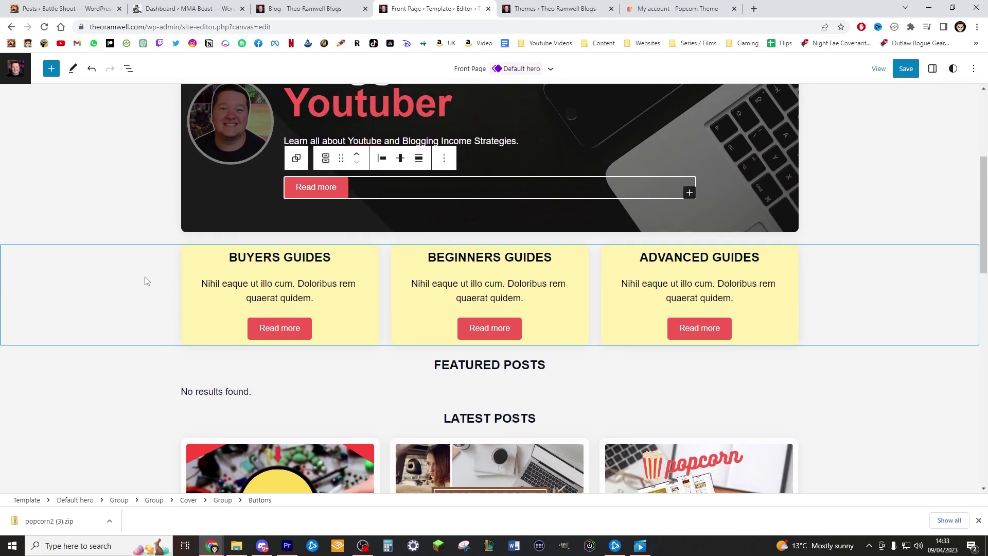
click(146, 281)
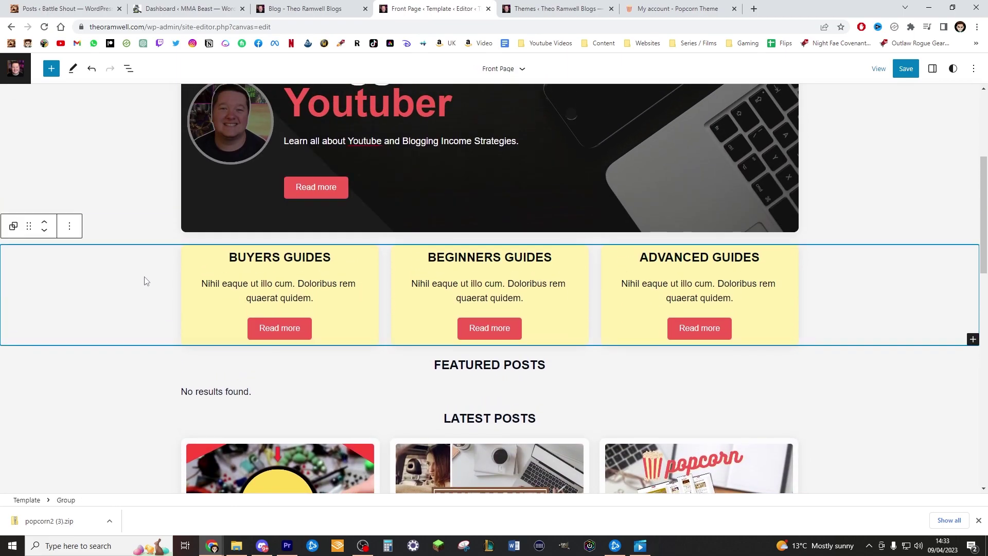
click(70, 228)
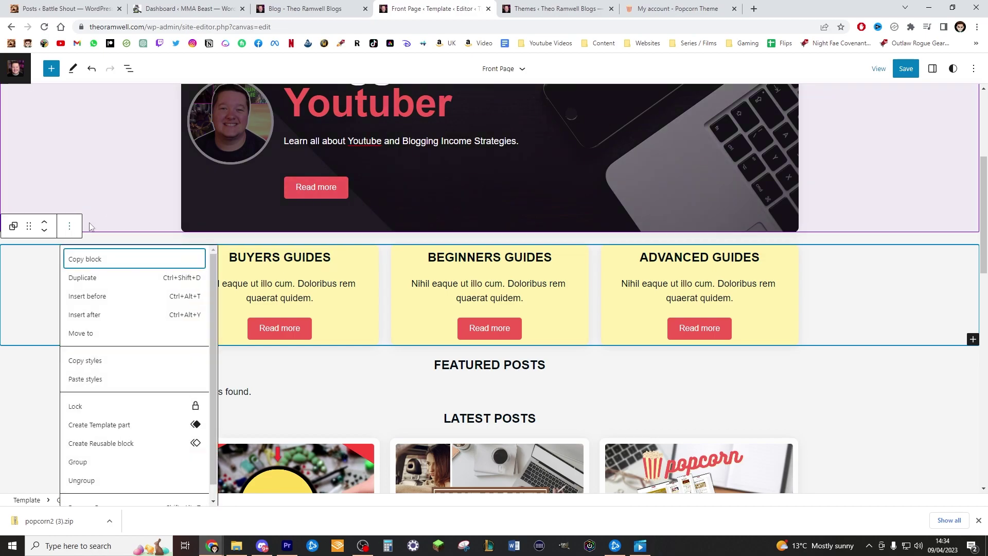
scroll(132, 435, down, 1)
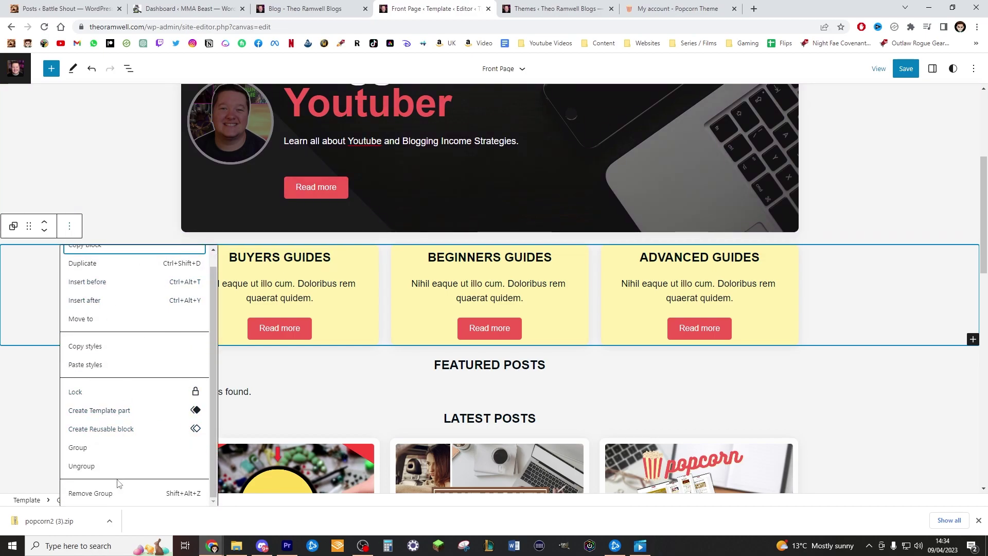
click(110, 493)
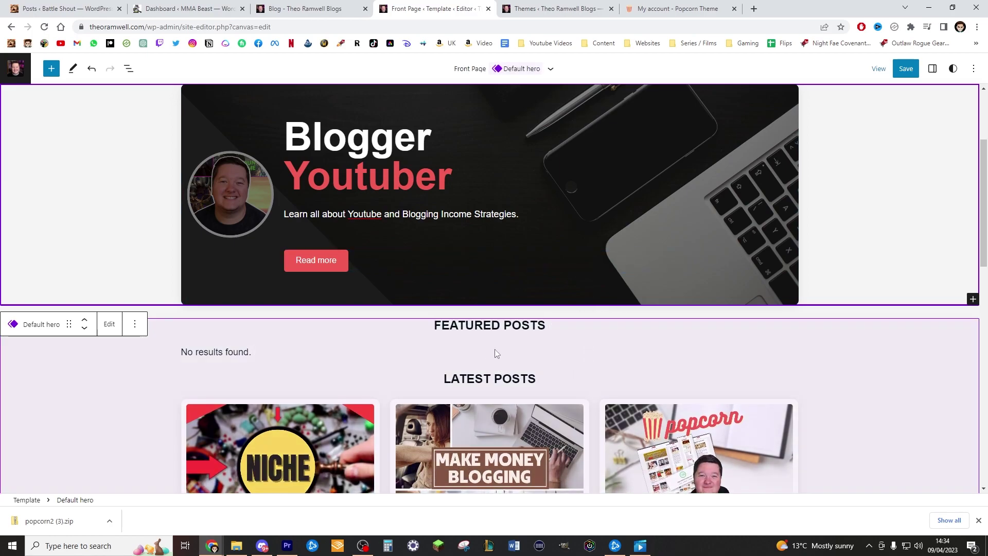
Create a new navigation menu in the header with a Home link
scroll(632, 378, up, 3)
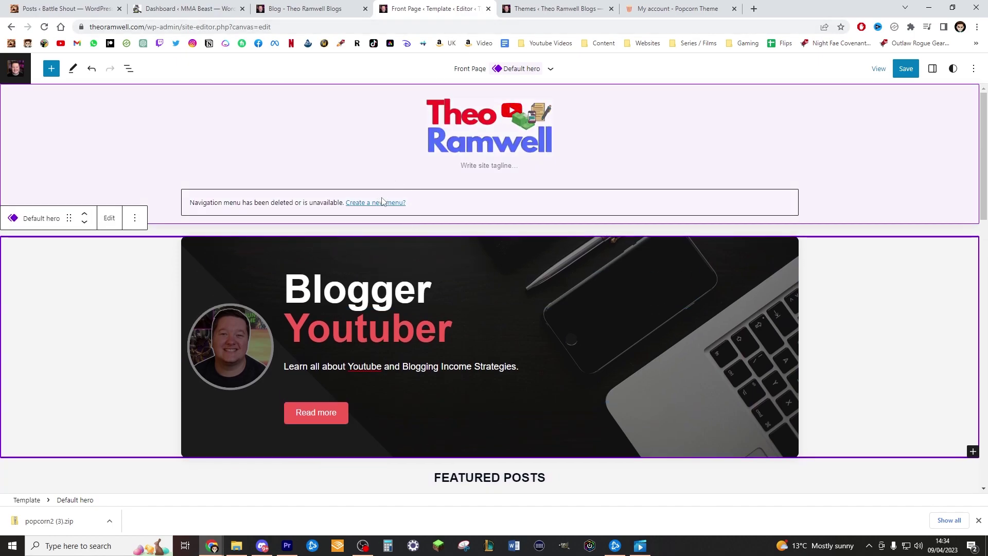
click(379, 207)
click(379, 203)
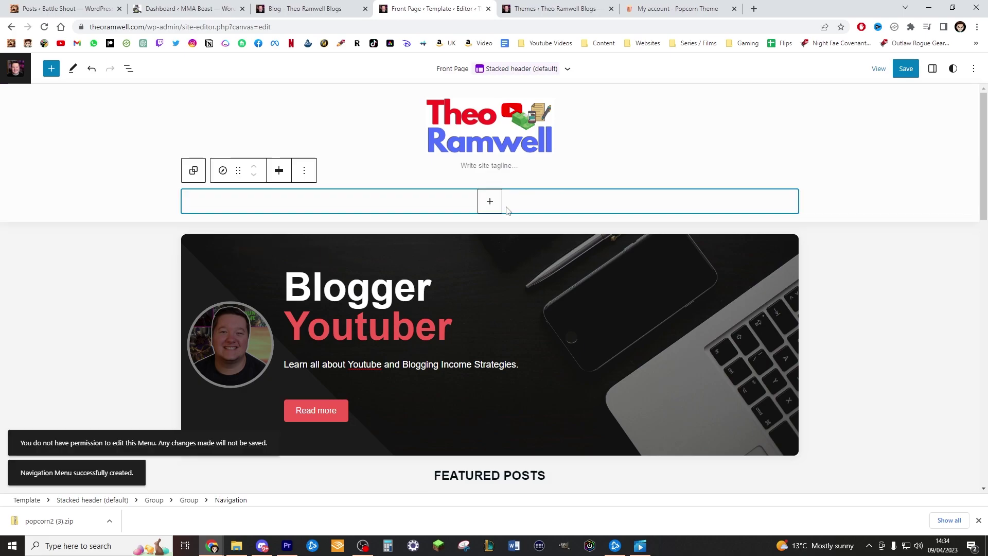
click(491, 203)
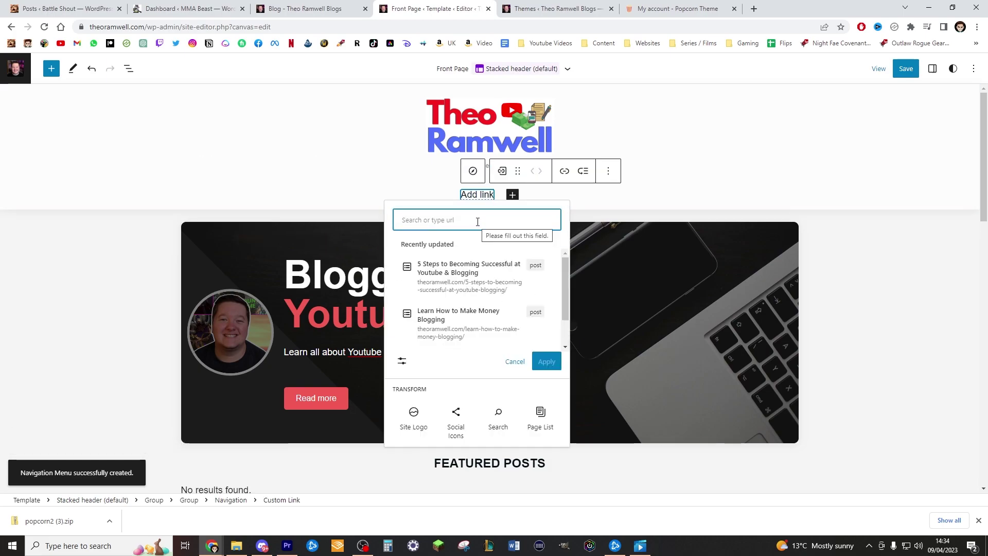
text(Home)
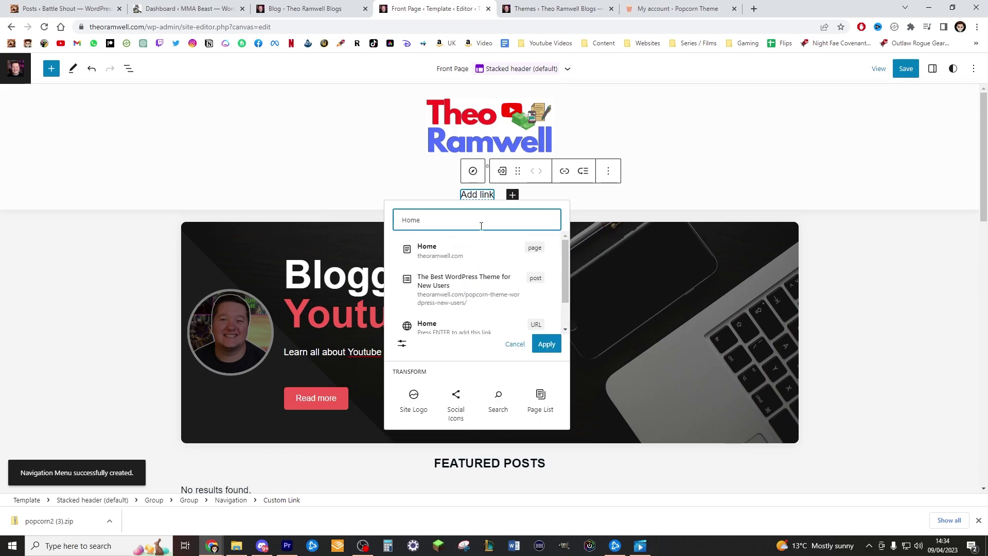
click(490, 262)
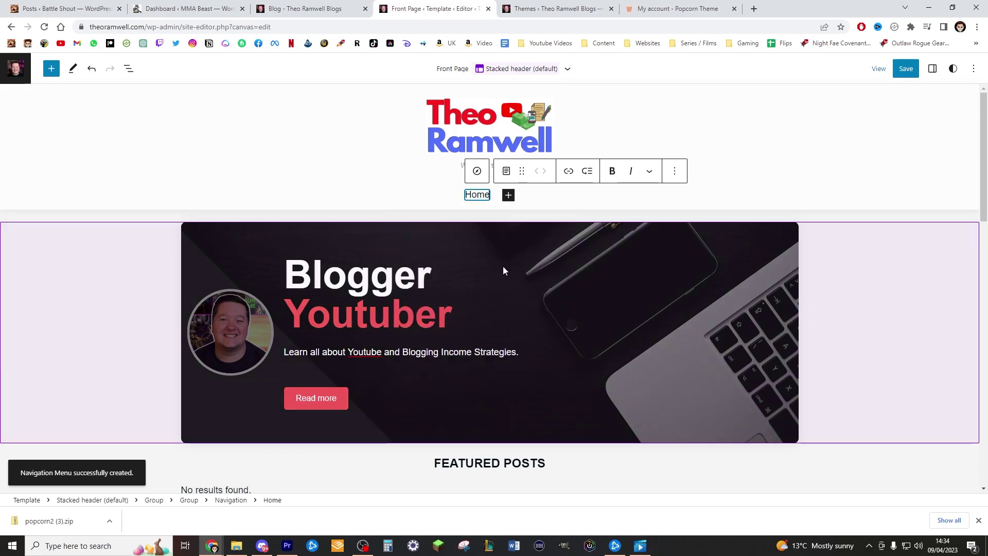
Add a second menu link pointing to the Blog page
click(510, 196)
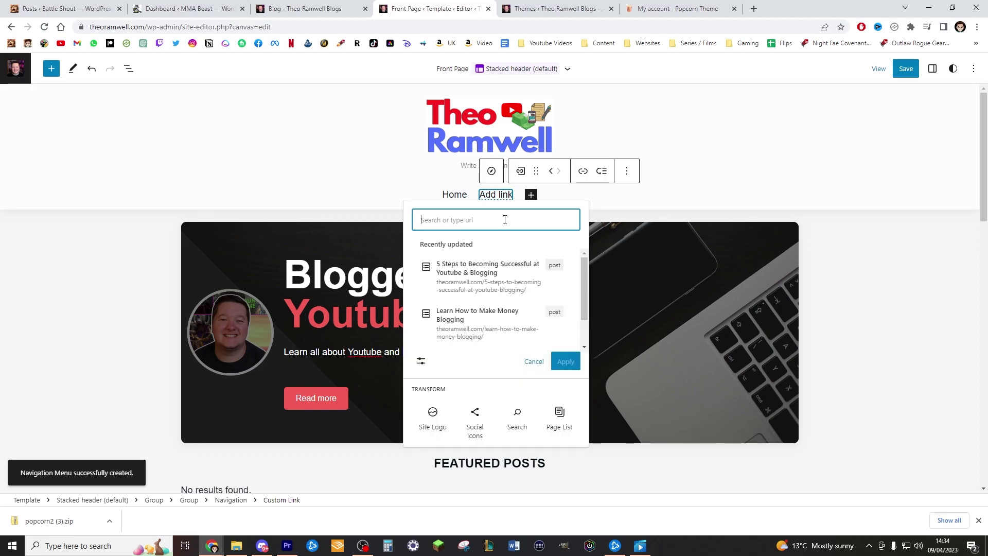
text(Blog)
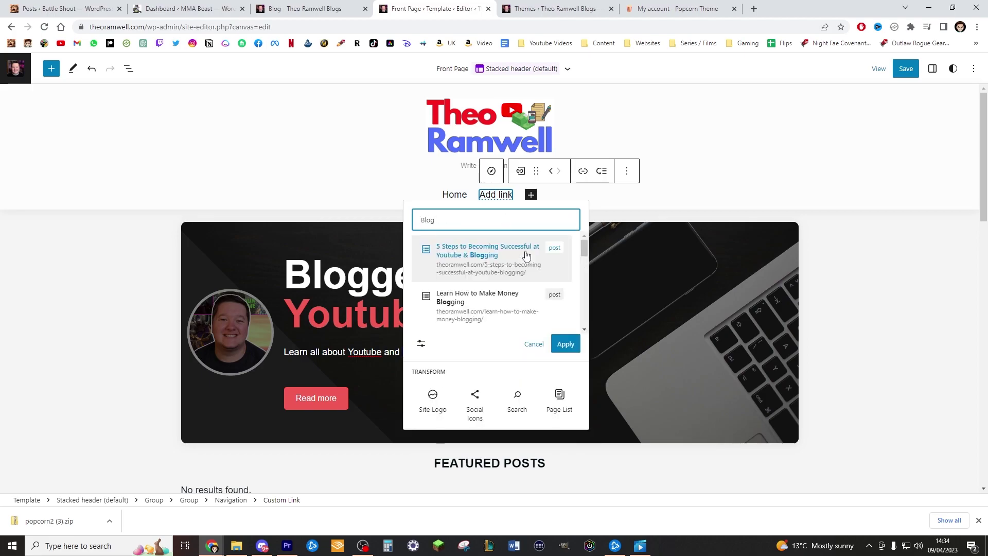
scroll(526, 256, down, 3)
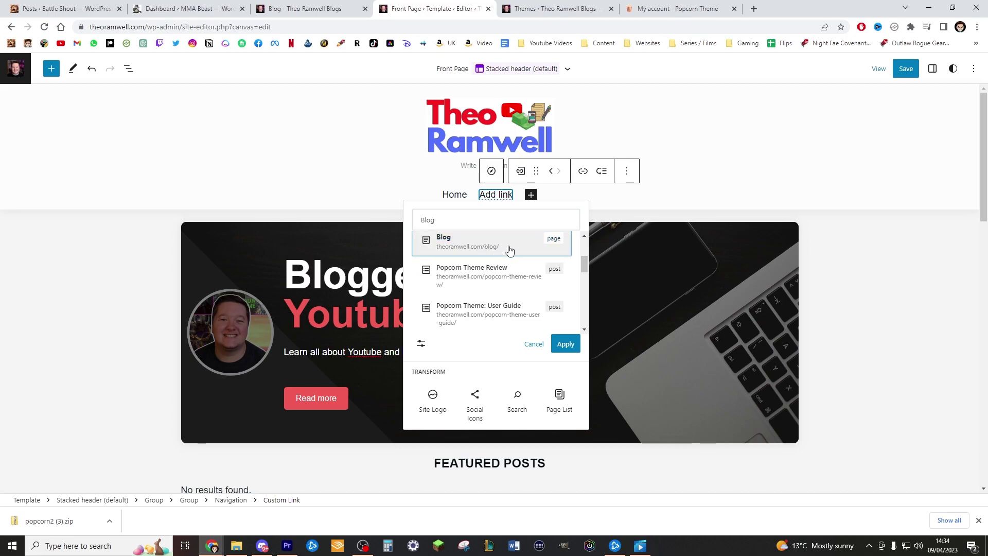
click(508, 251)
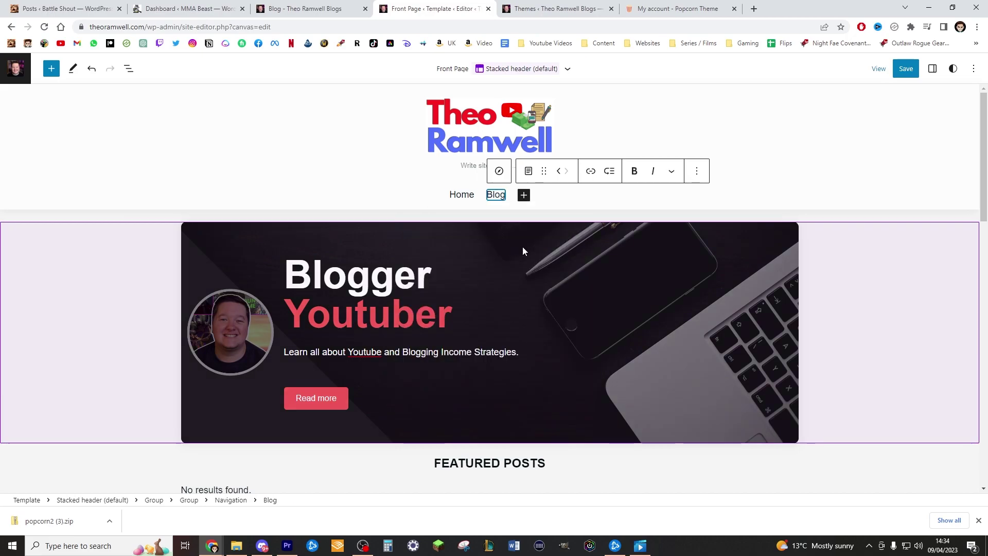
Add a Resources page link to the header navigation menu
click(526, 200)
text(Resource)
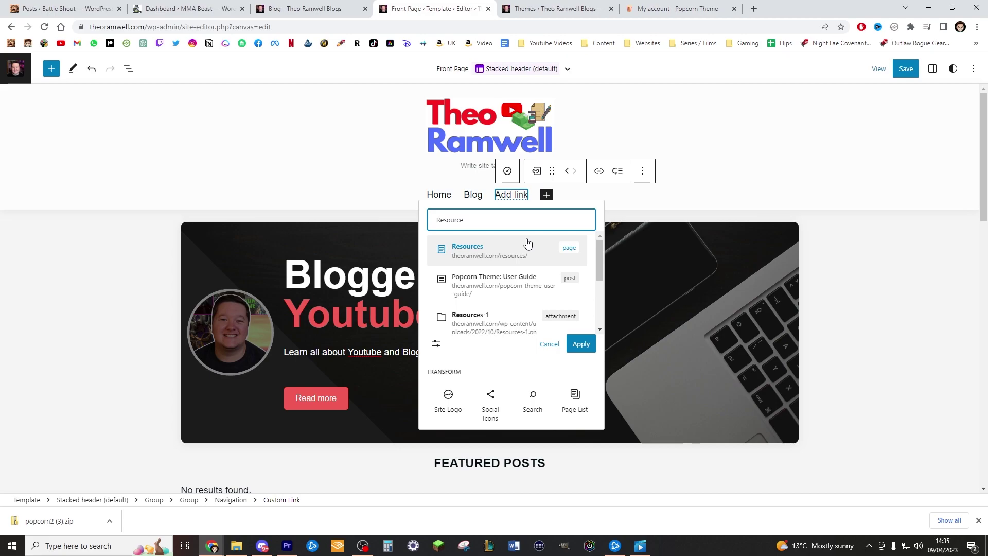
click(512, 246)
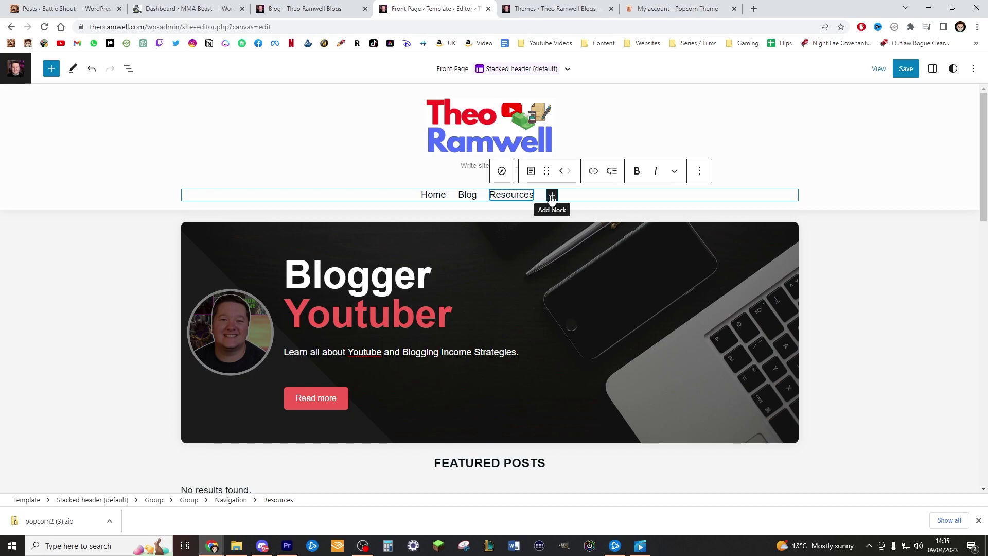
Add a YouTube page link as the fourth menu item and save the template
click(552, 196)
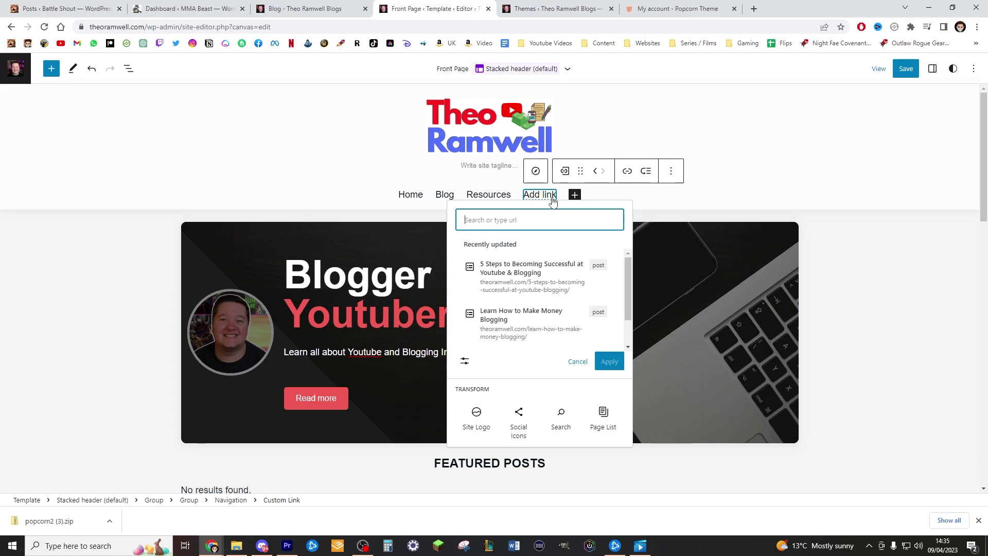
text(Youtub)
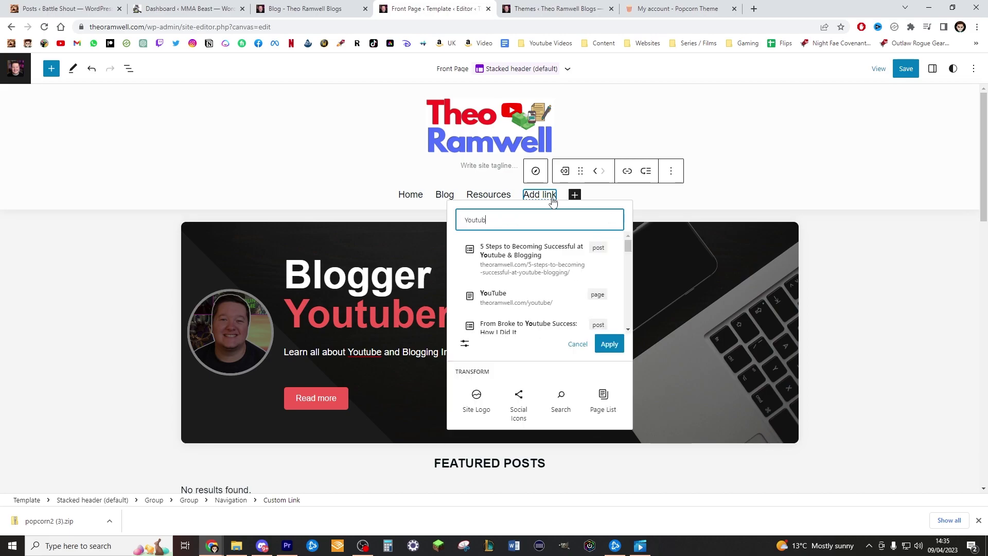
text(e)
key(Down)
key(Return)
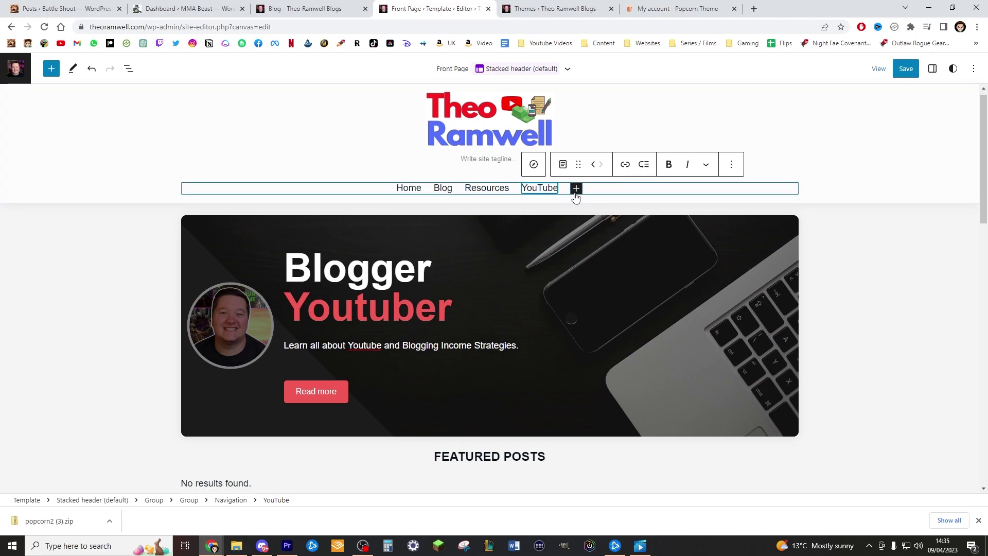
scroll(585, 312, down, 3)
scroll(583, 308, down, 2)
scroll(576, 301, up, 5)
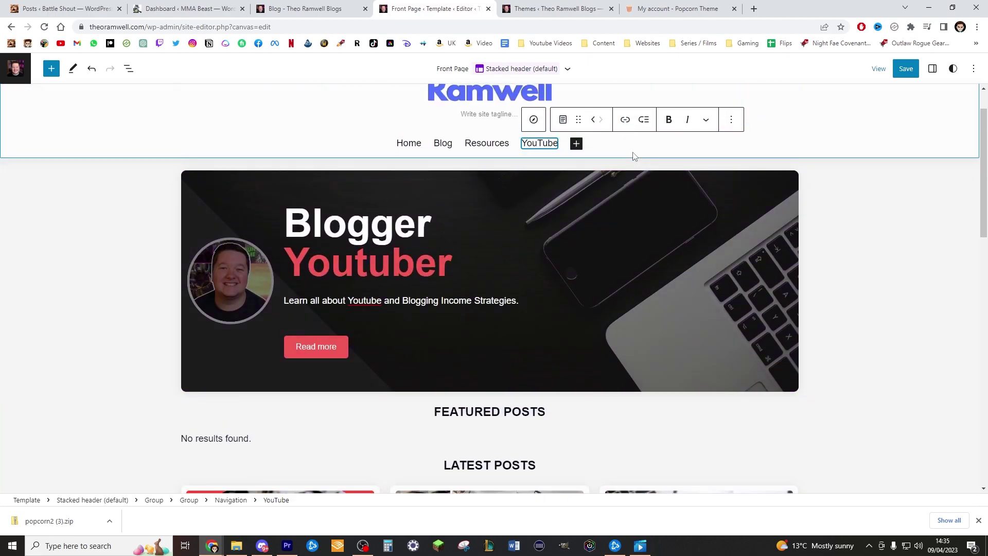
click(912, 70)
click(911, 69)
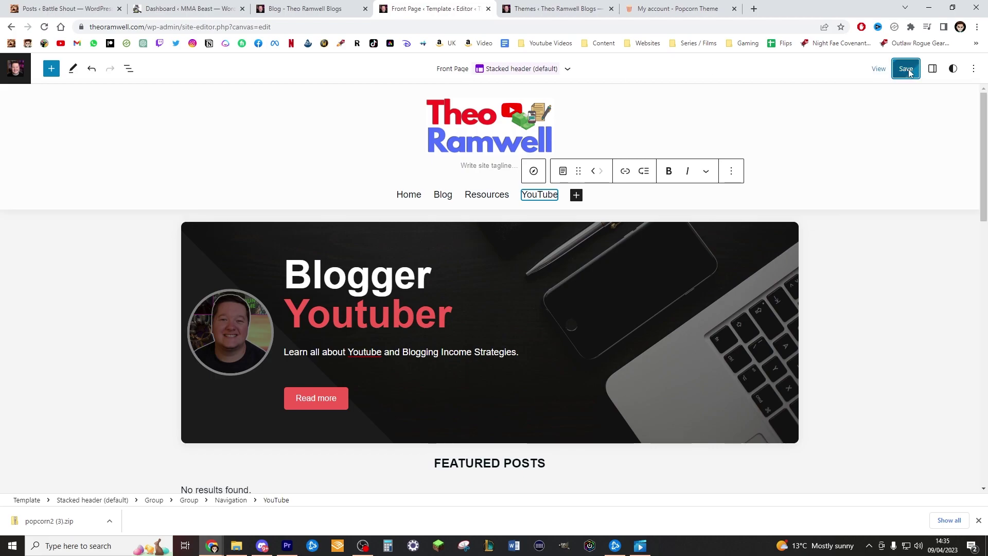
Switch to the live blog tab and go to the site's home page
click(304, 9)
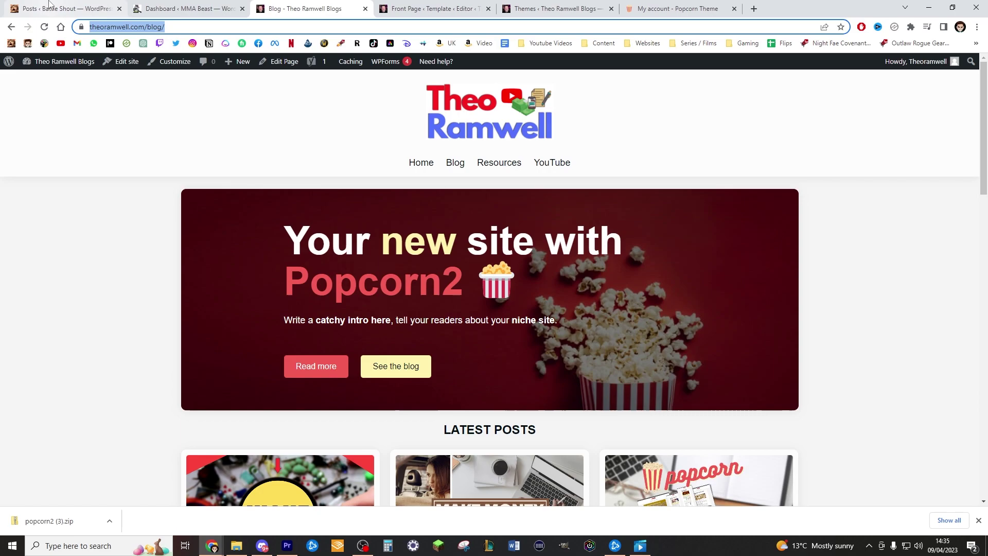
click(177, 27)
click(448, 137)
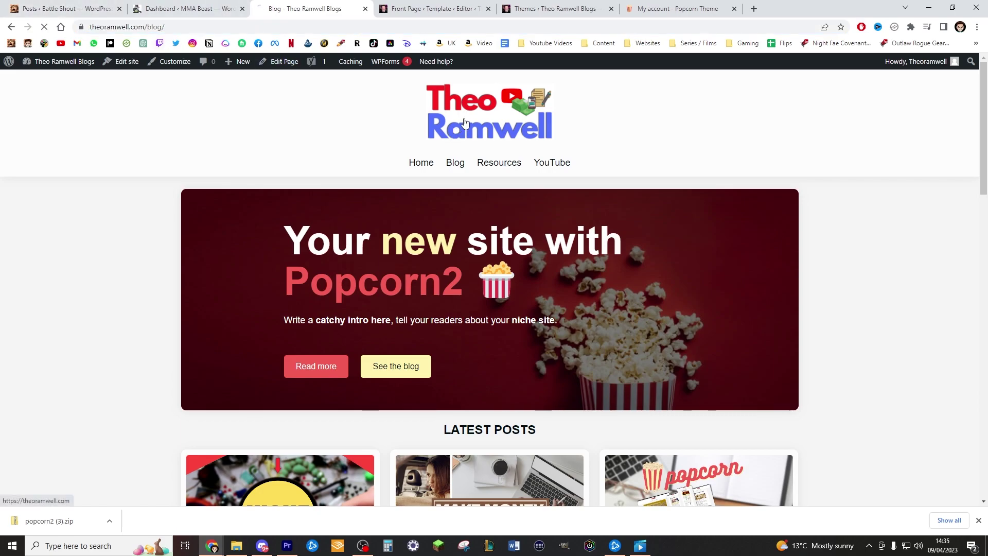
Scroll the blog and open the Popcorn Theme Review post in a new tab
scroll(446, 138, down, 5)
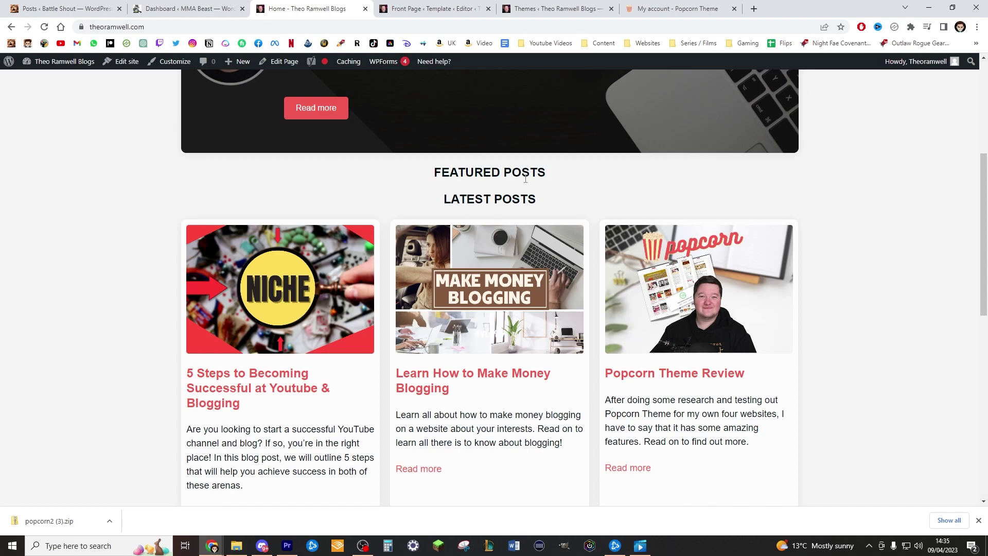
scroll(498, 153, up, 5)
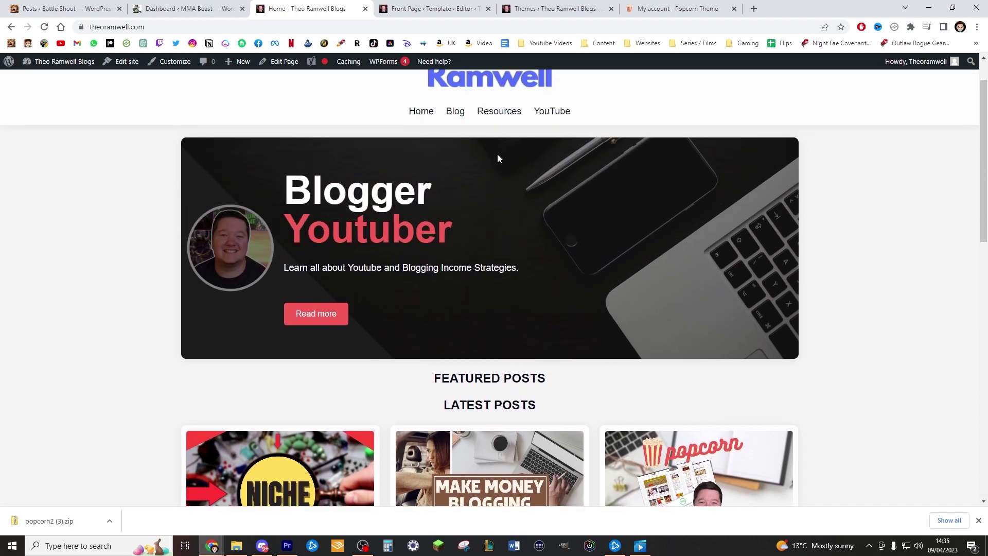
scroll(501, 157, down, 6)
scroll(501, 156, down, 5)
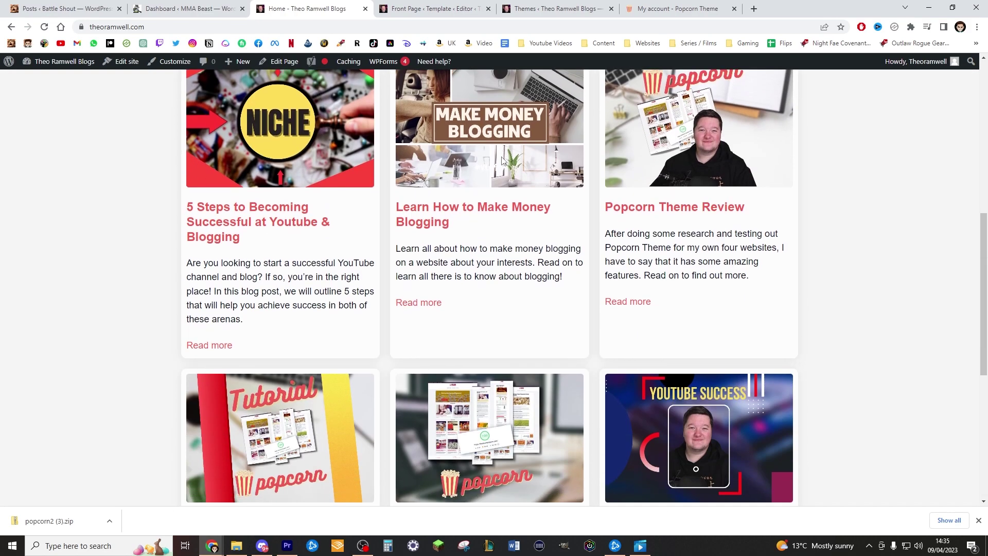
scroll(520, 174, up, 5)
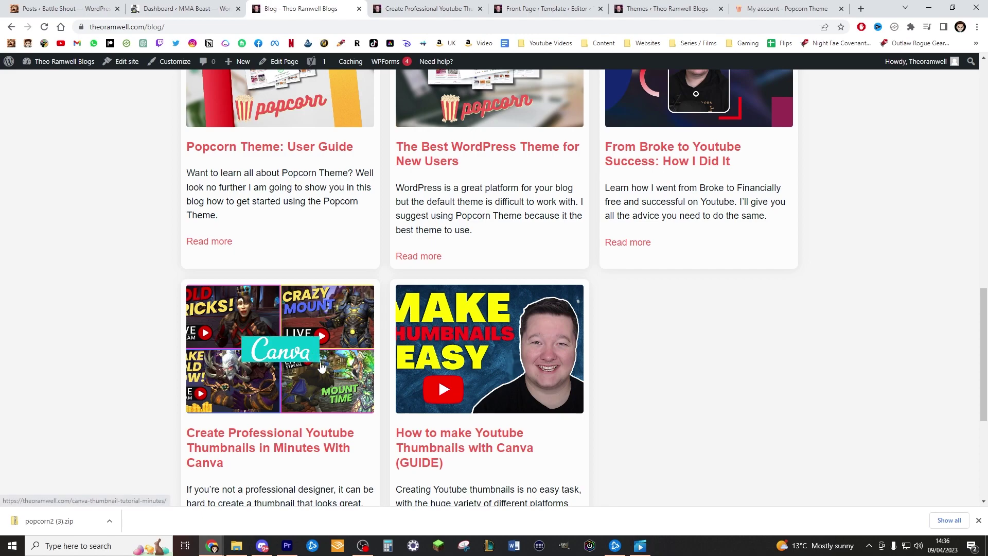
scroll(311, 361, up, 6)
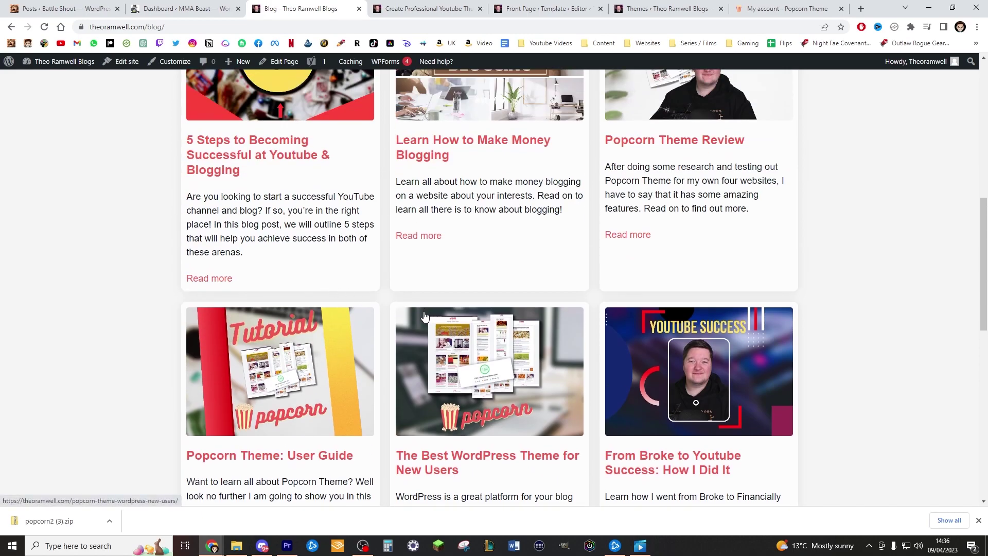
scroll(729, 161, up, 1)
middle_click(729, 161)
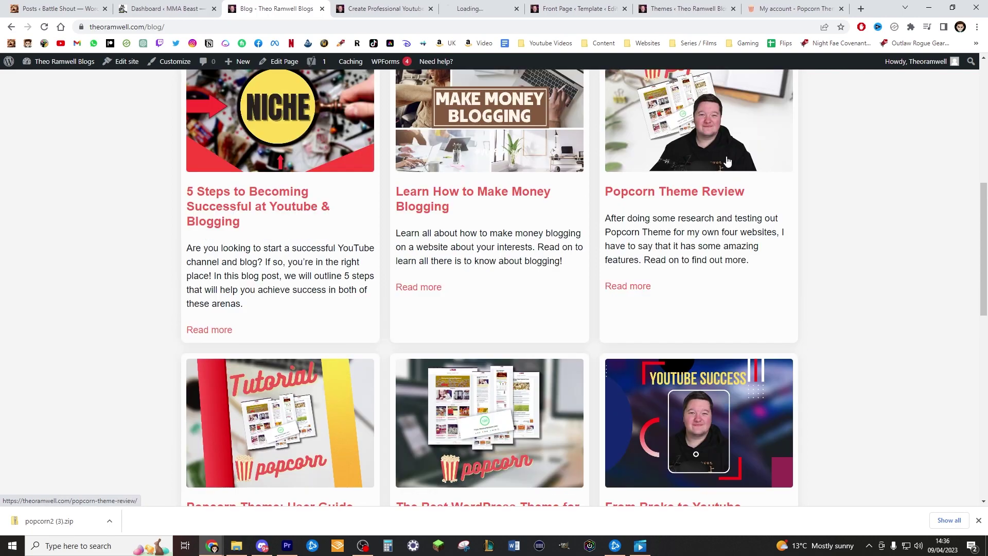
scroll(566, 132, up, 8)
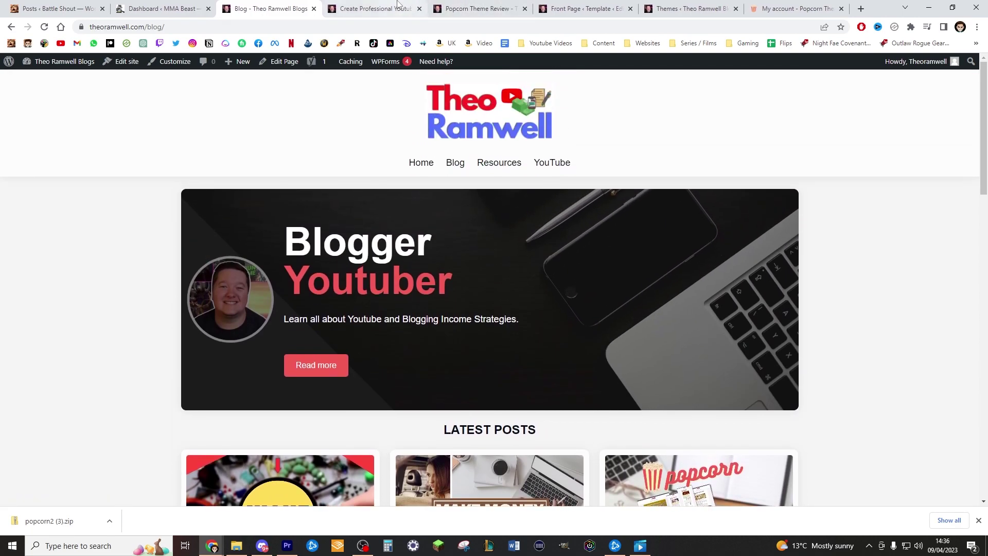
Mark the Canva thumbnails post 'Stick to the top of the blog' and update it
click(395, 5)
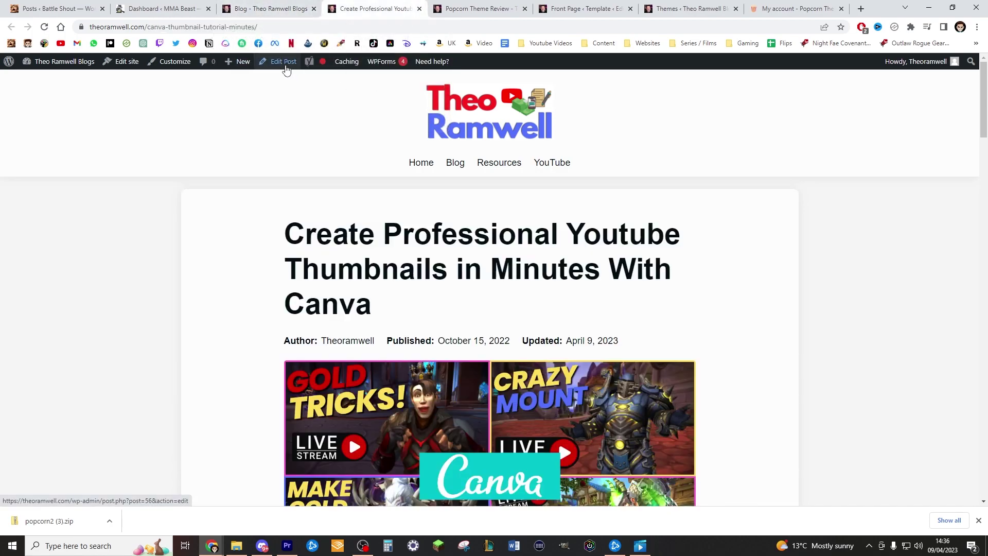
click(282, 61)
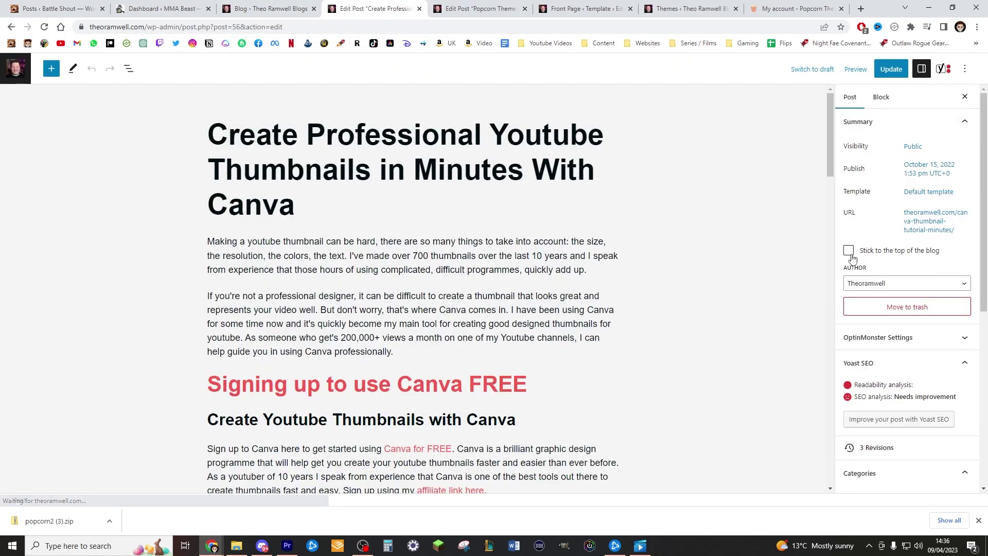
click(850, 252)
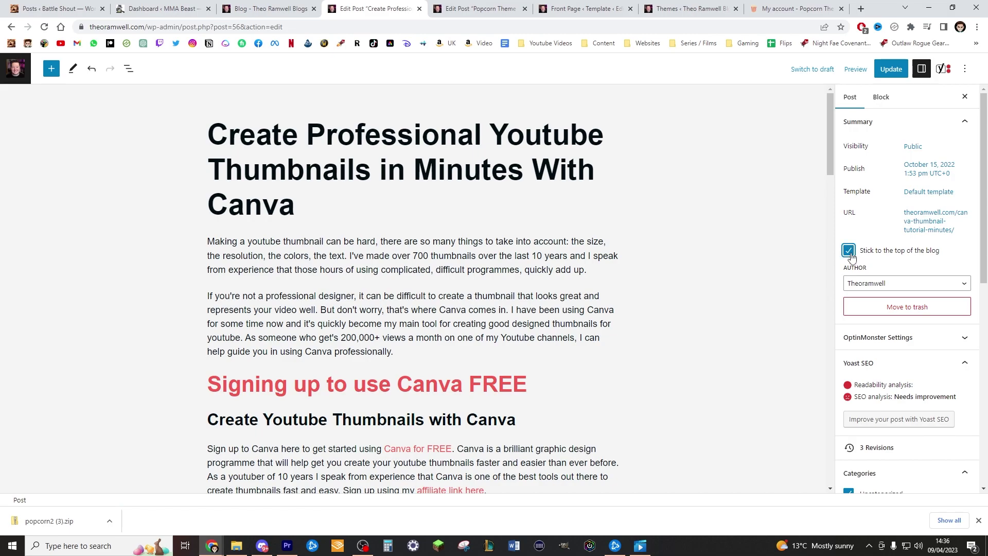
click(904, 72)
Close the Canva and Popcorn Theme Review editor tabs and return to the live blog
click(478, 9)
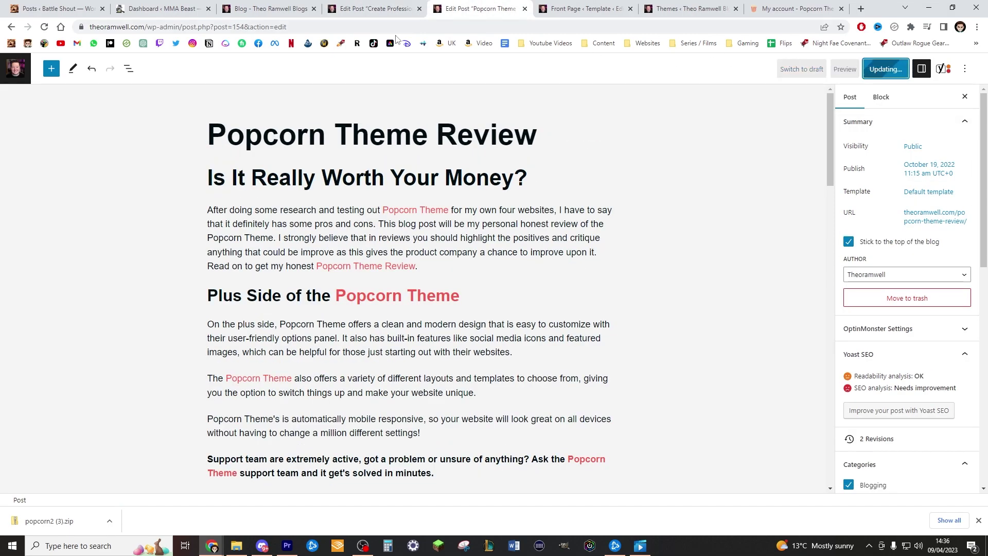
click(376, 9)
click(419, 9)
click(419, 9)
click(292, 4)
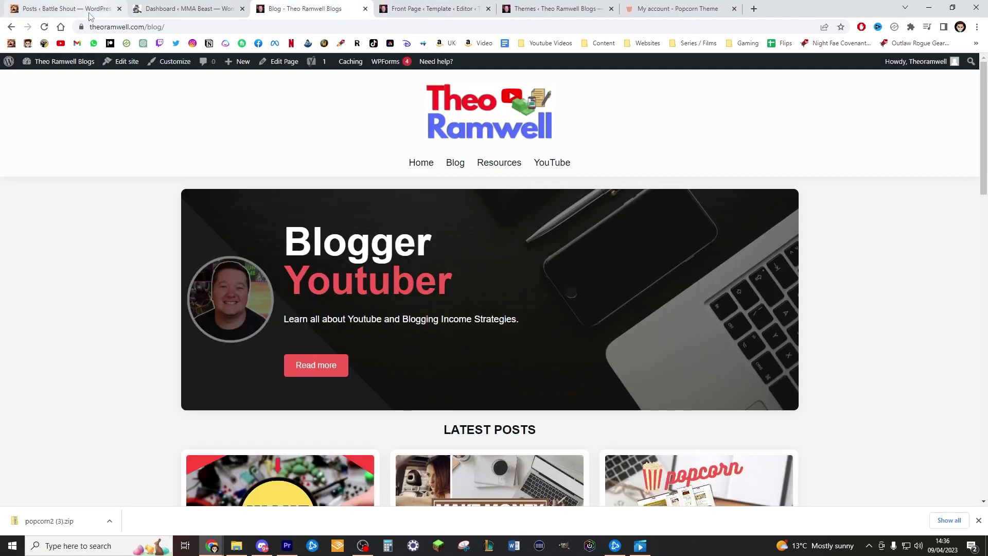
Reload the Blog page and scroll to check both sticky posts shown as featured cards
click(44, 26)
scroll(300, 211, down, 5)
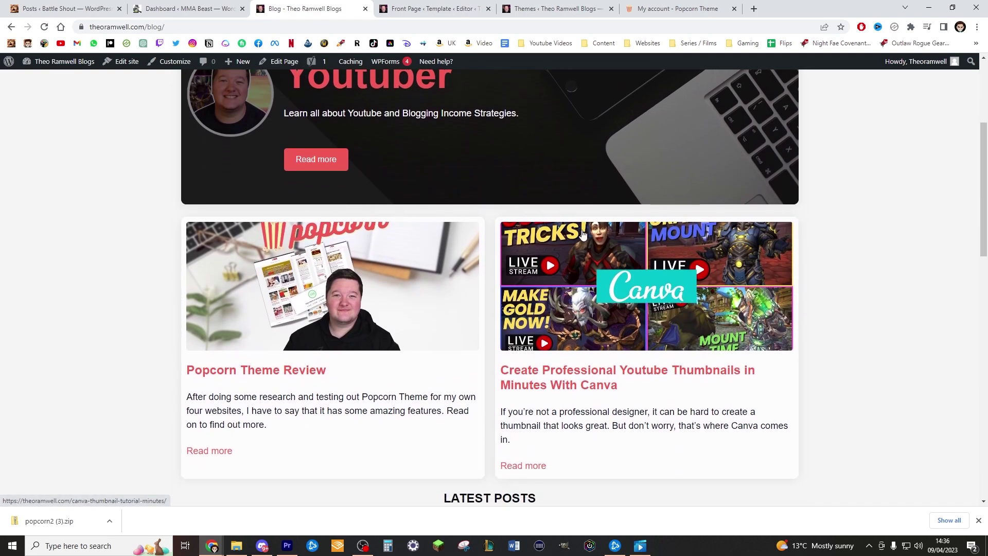
scroll(558, 262, down, 4)
scroll(561, 268, up, 4)
scroll(649, 277, down, 3)
scroll(652, 278, up, 3)
drag(352, 428, 191, 392)
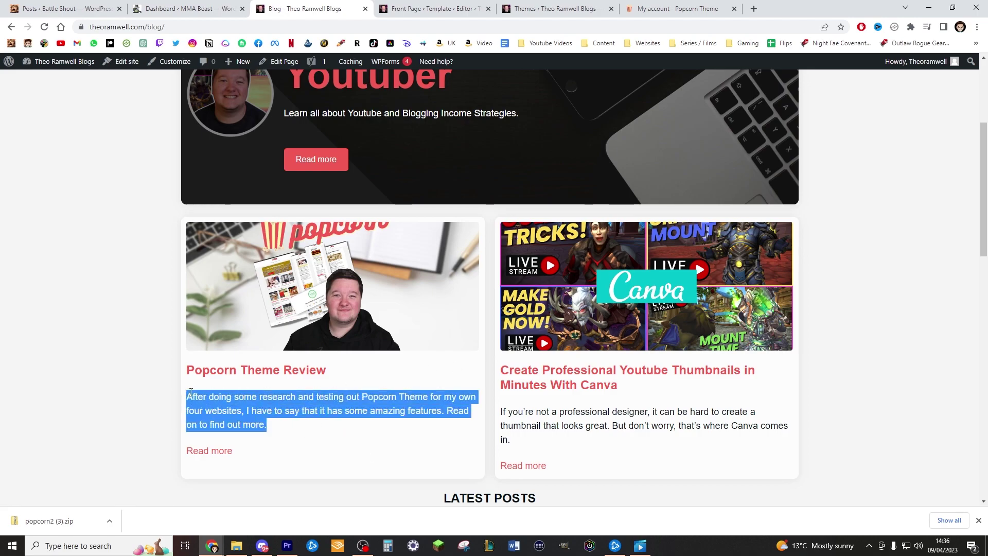
click(451, 393)
scroll(592, 361, down, 4)
scroll(589, 350, up, 3)
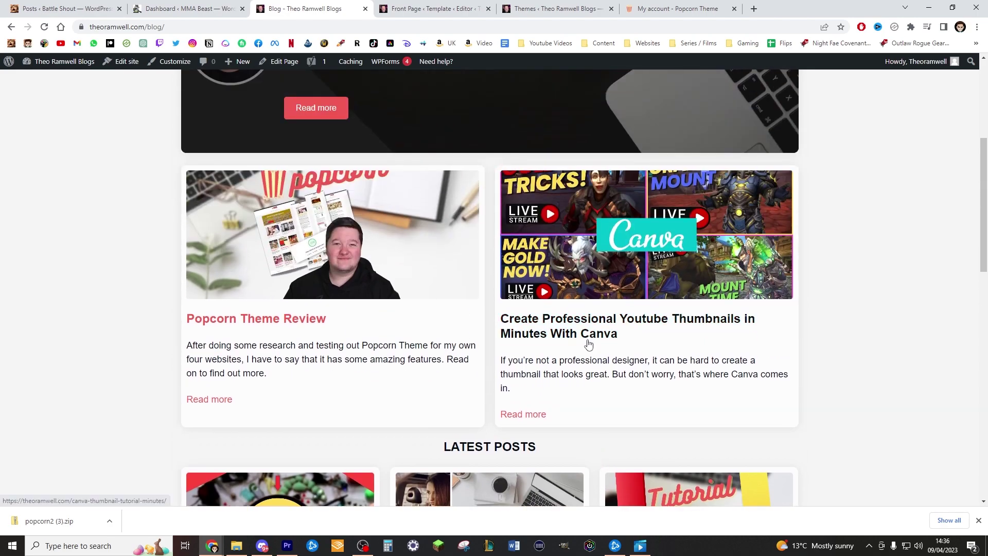
scroll(588, 343, up, 5)
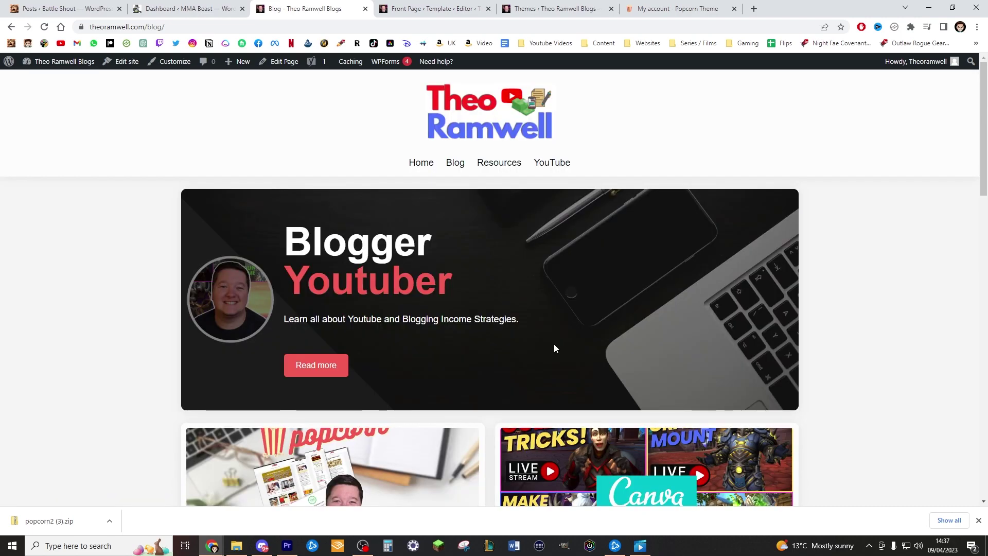
scroll(563, 345, down, 4)
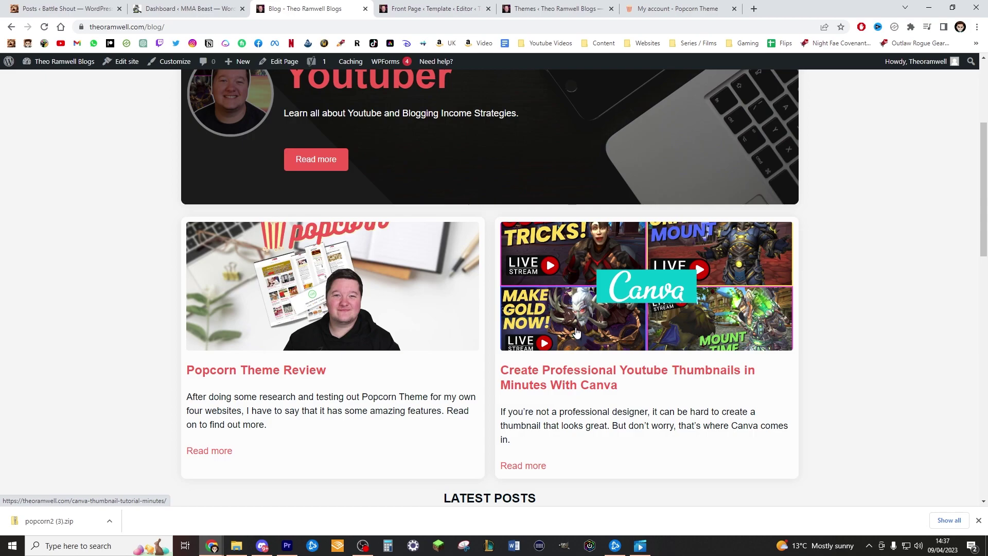
scroll(607, 180, up, 4)
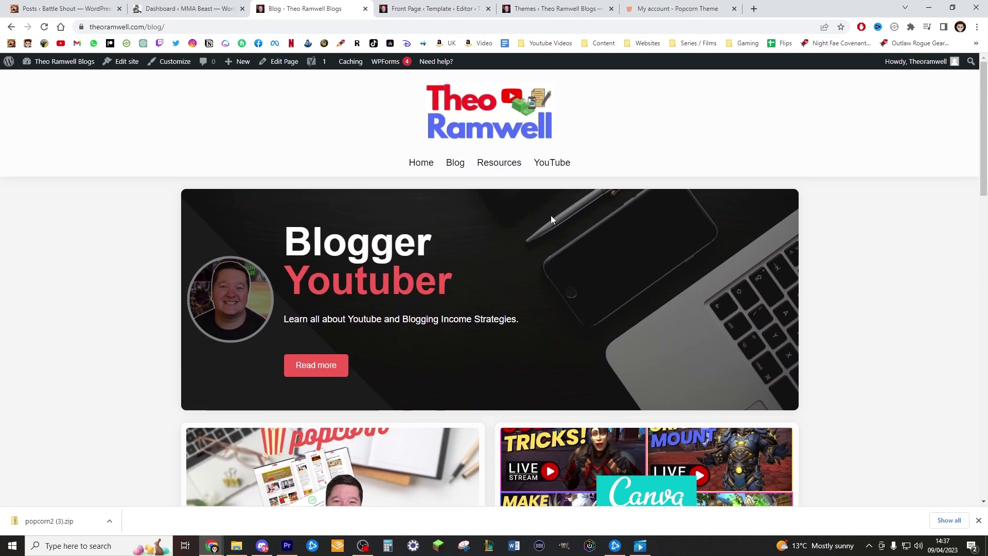
scroll(550, 215, down, 12)
scroll(507, 214, down, 8)
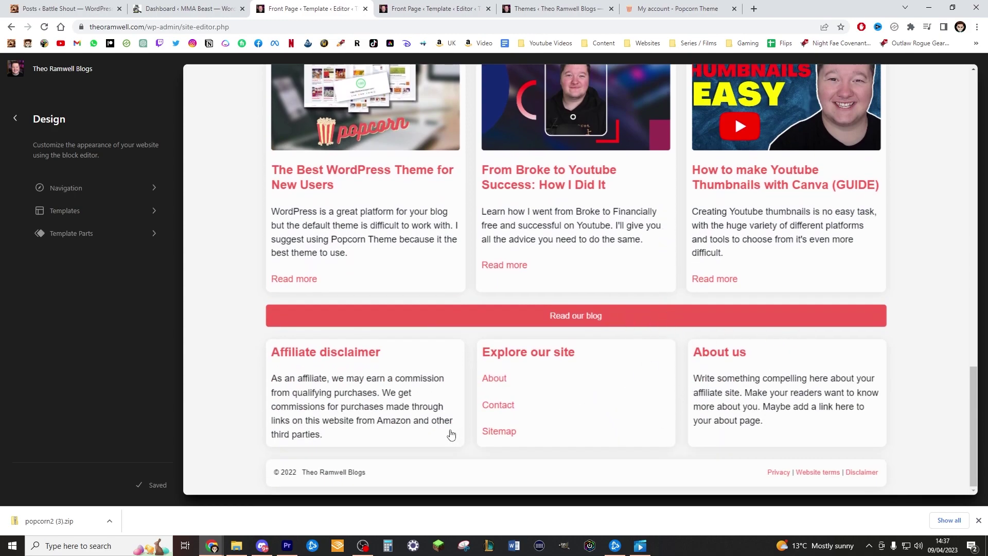
Change the footer copyright from © 2022 to © 2023
click(290, 485)
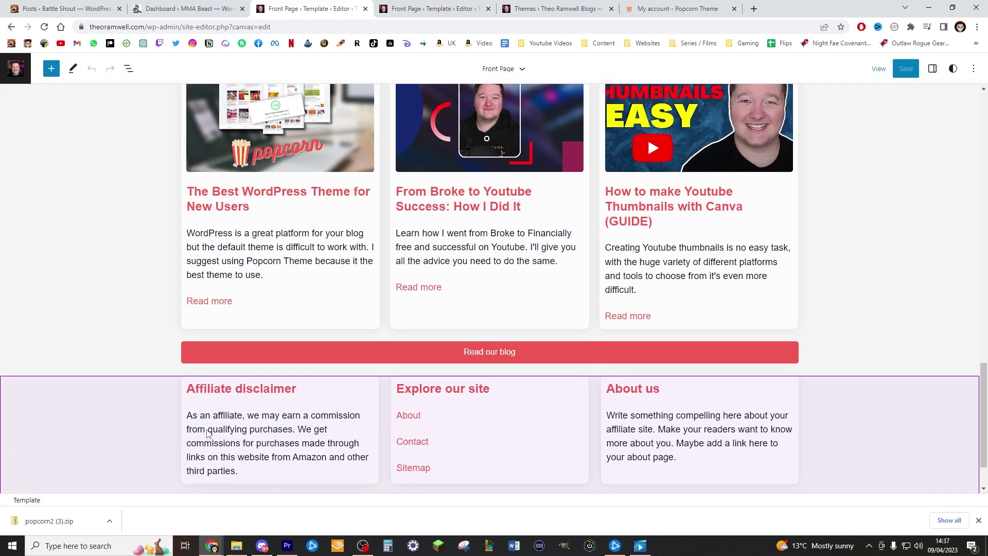
click(209, 449)
click(209, 472)
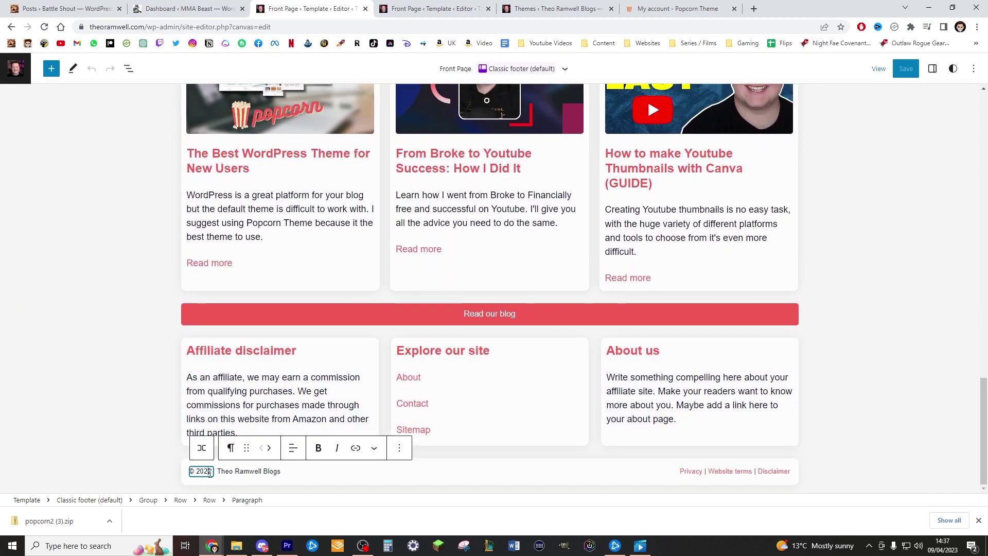
key(BackSpace)
text(3)
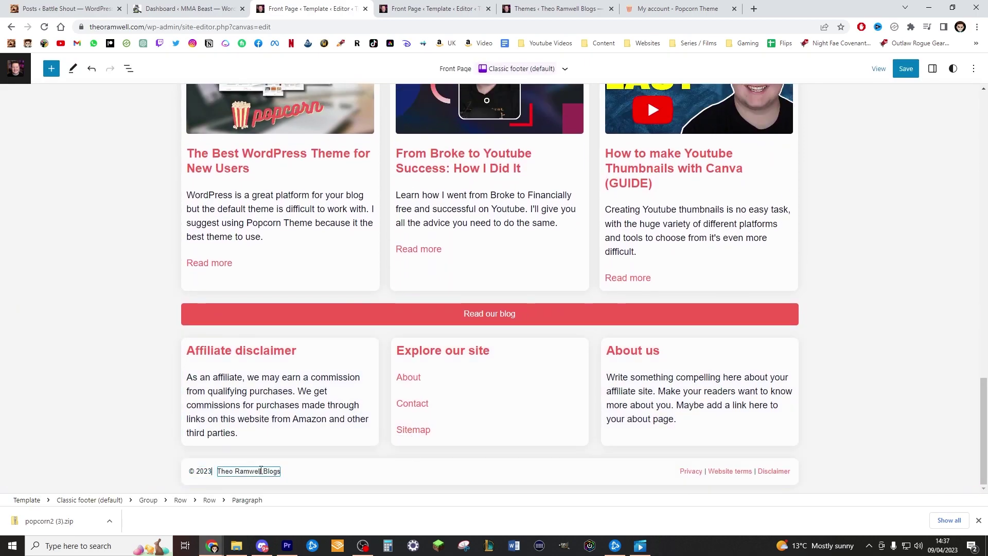
Switch to the other Front Page template editor tab
click(434, 380)
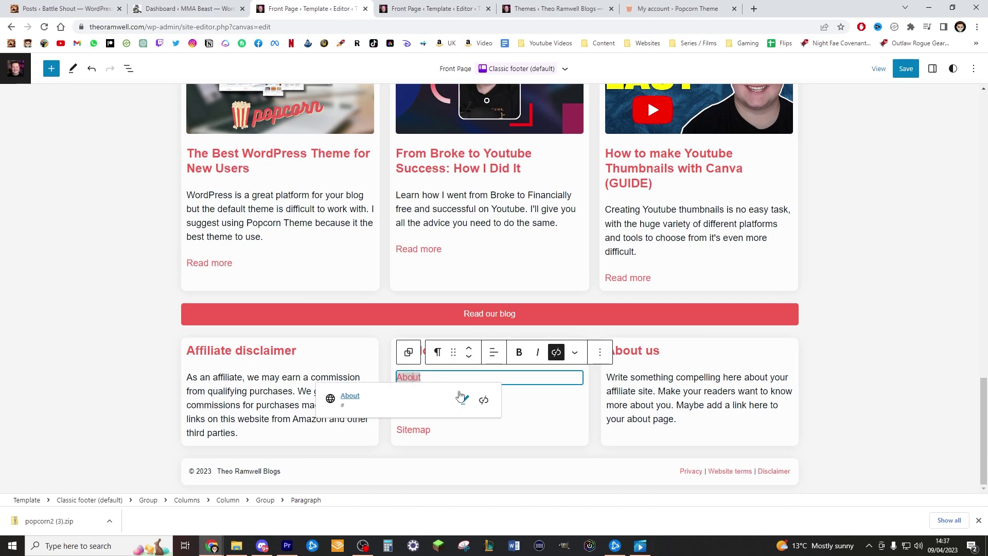
click(404, 6)
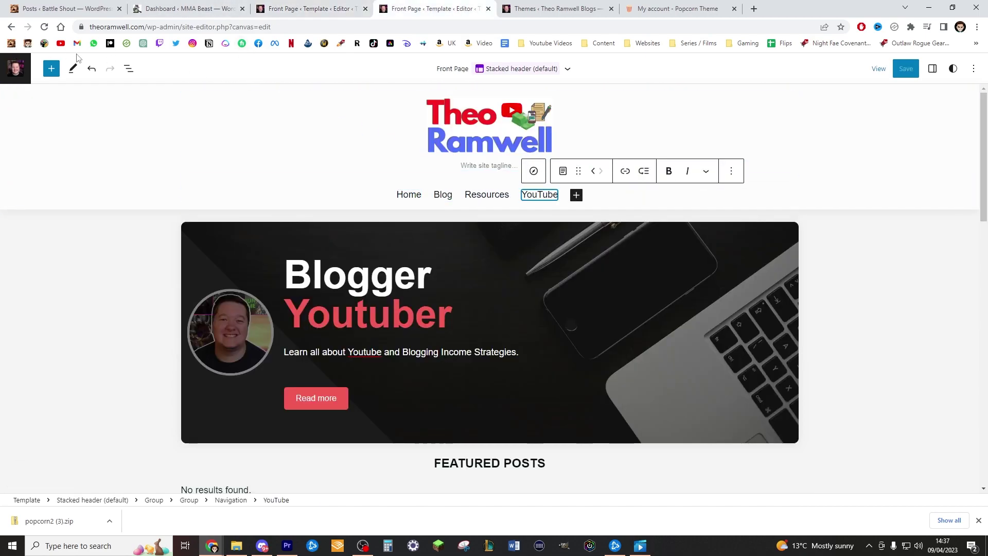
click(297, 27)
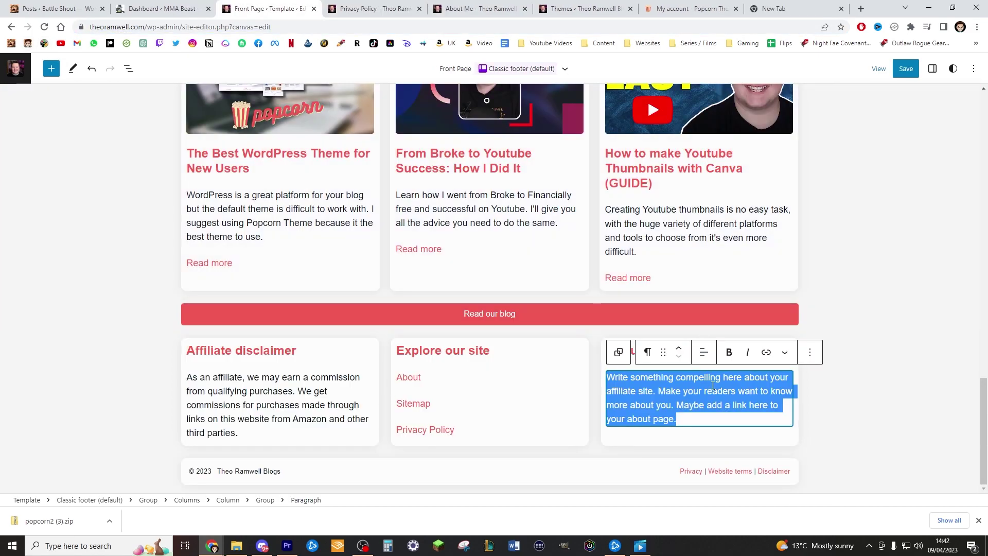
Paste a blogger-and-YouTuber bio over the About us placeholder, dropping the 'For the past decade' sentence
click(705, 405)
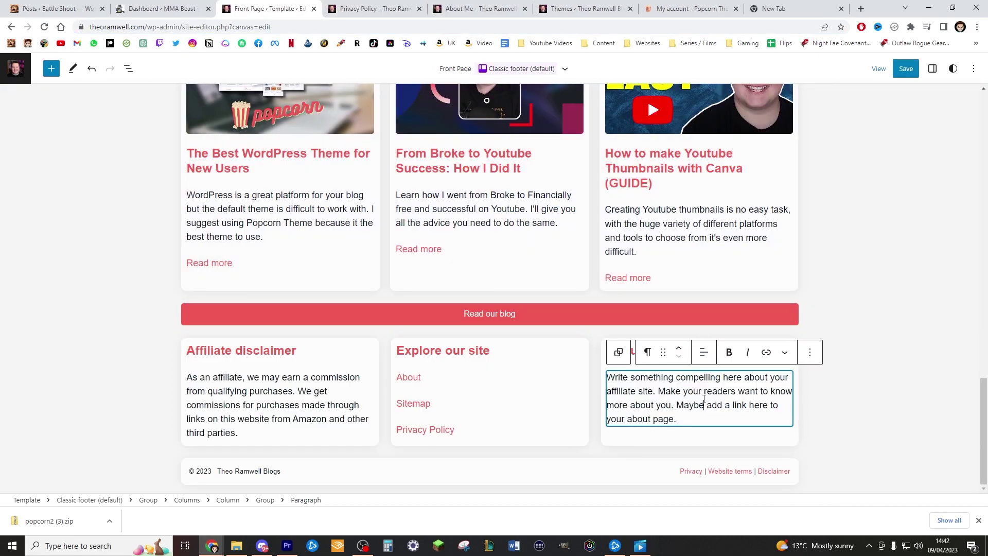
click(829, 362)
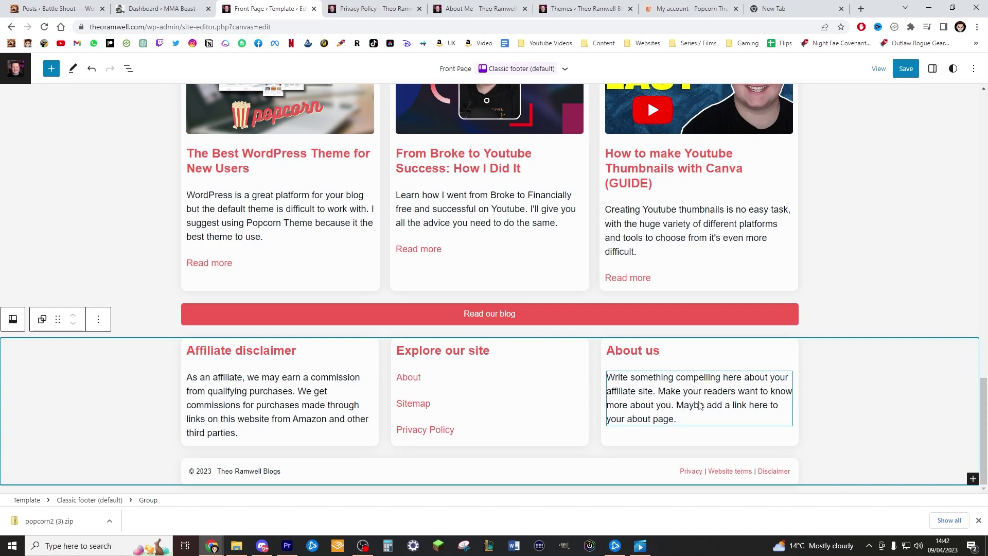
triple_click(698, 407)
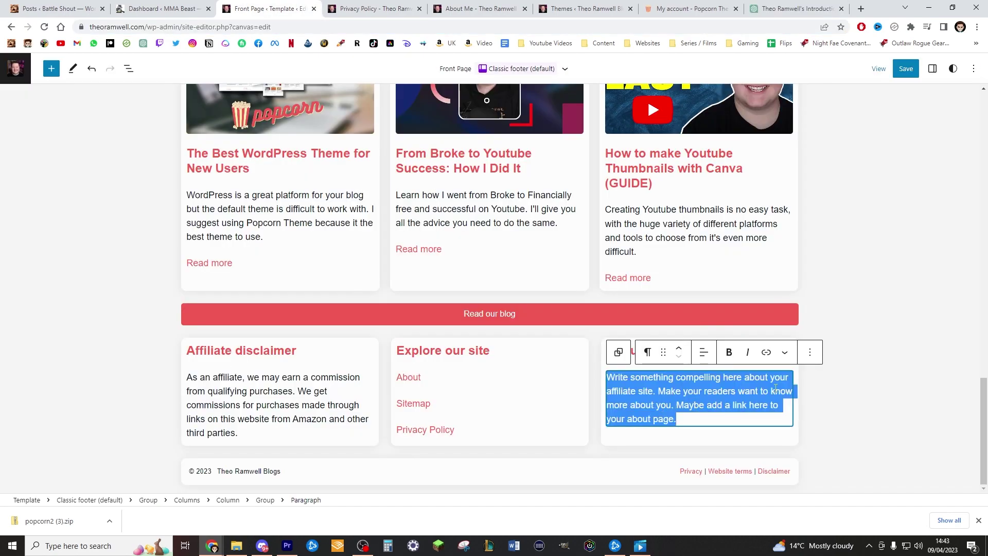
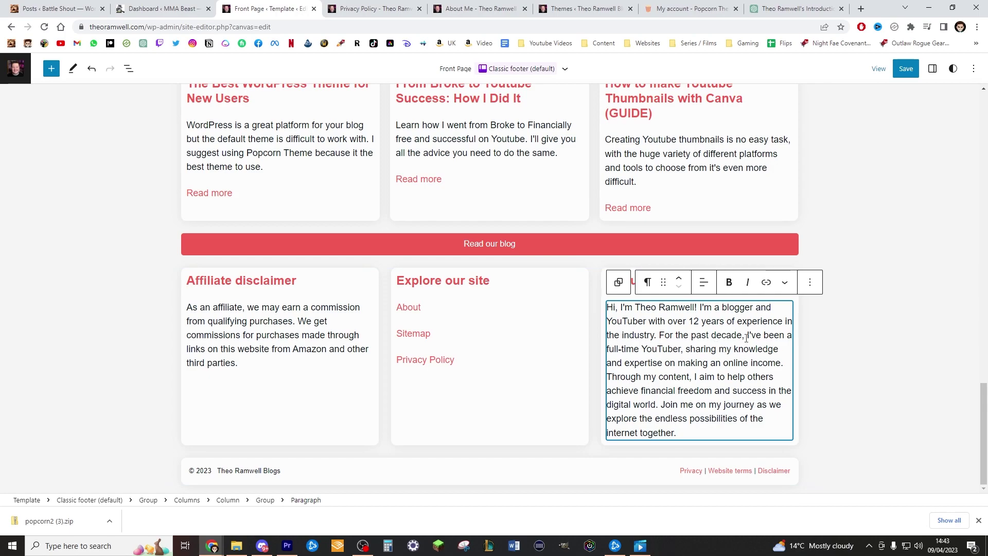
key(ctrl+z)
click(870, 350)
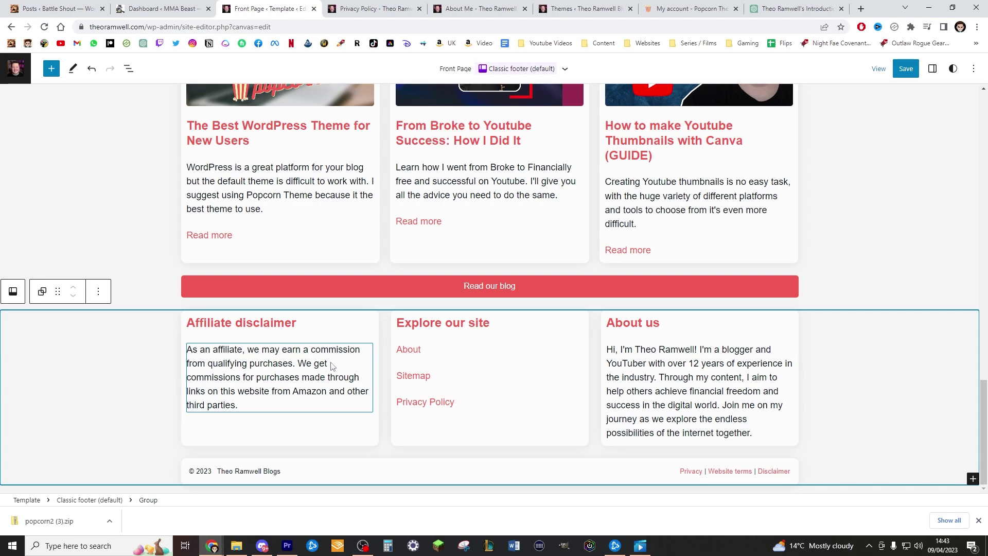
Split the affiliate disclaimer into two paragraphs before 'We get commissions'
click(302, 366)
key(Return)
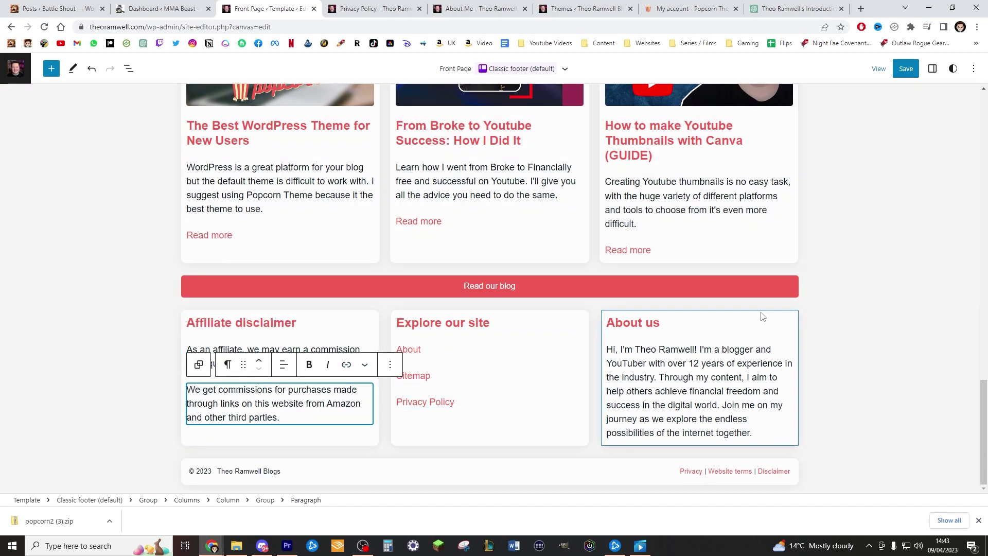
click(836, 363)
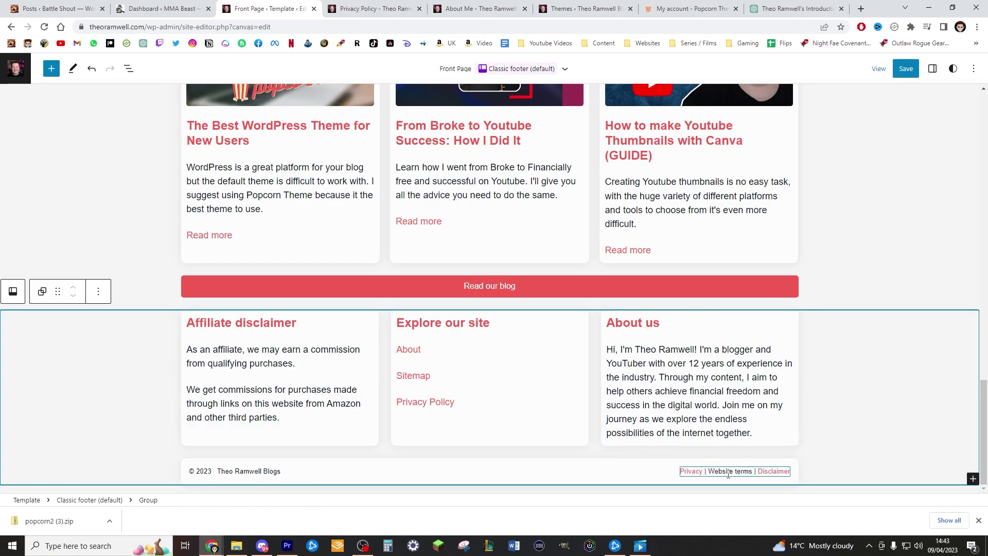
Check where the Privacy Policy, Privacy and Website terms footer links point
double_click(695, 472)
click(500, 403)
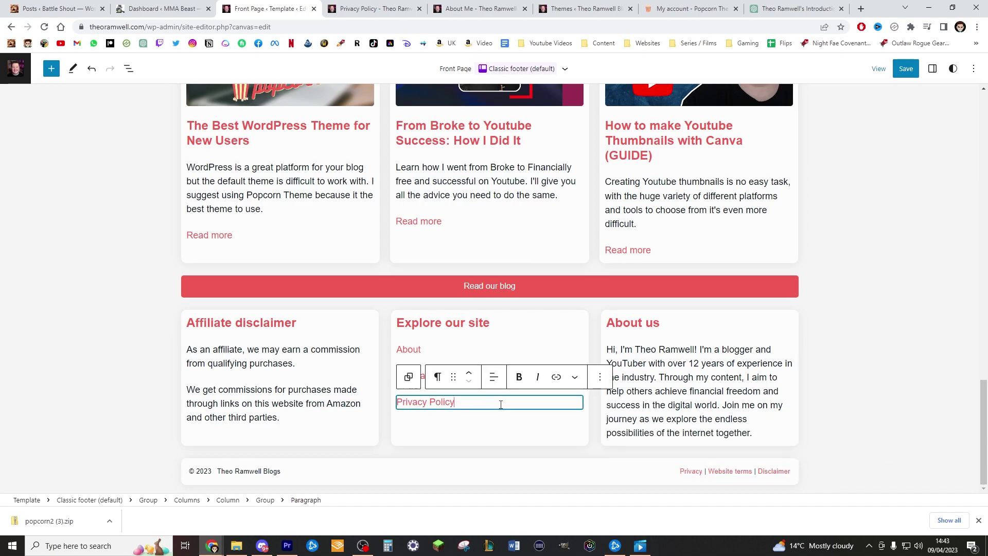
click(556, 378)
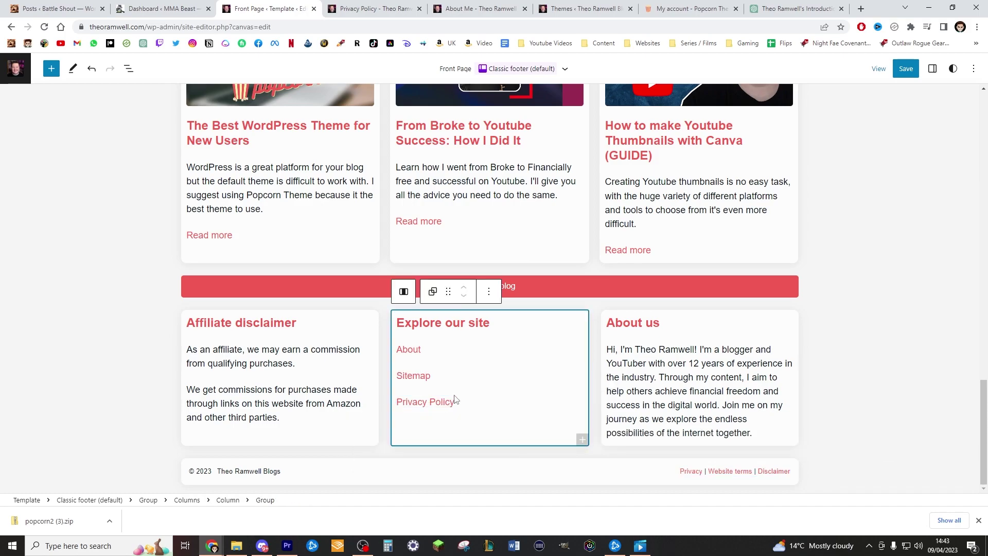
click(477, 424)
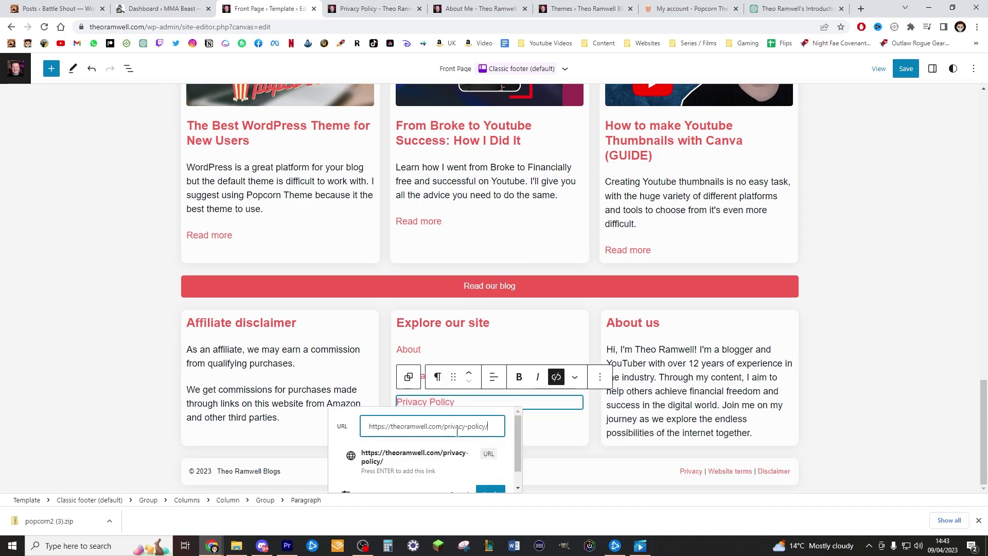
click(497, 492)
click(691, 471)
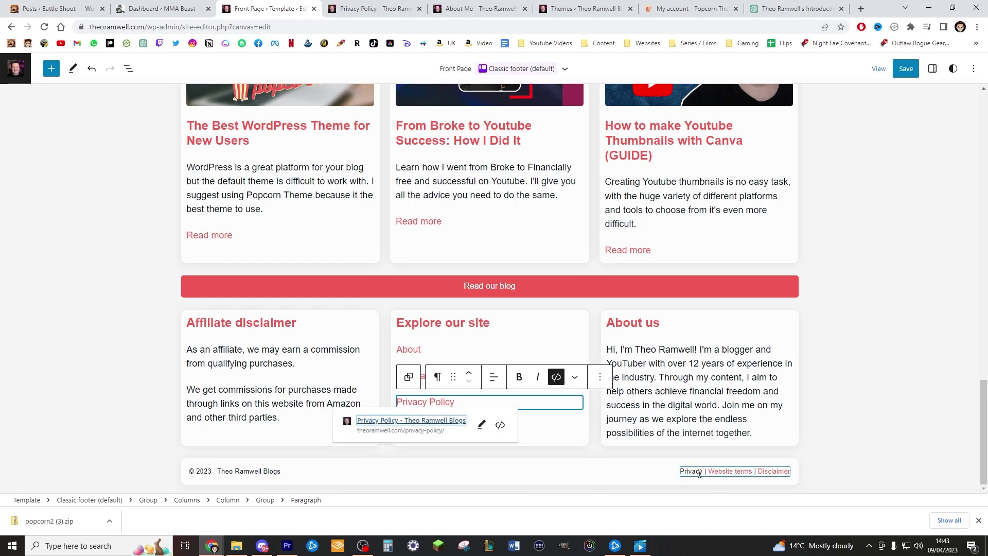
click(744, 452)
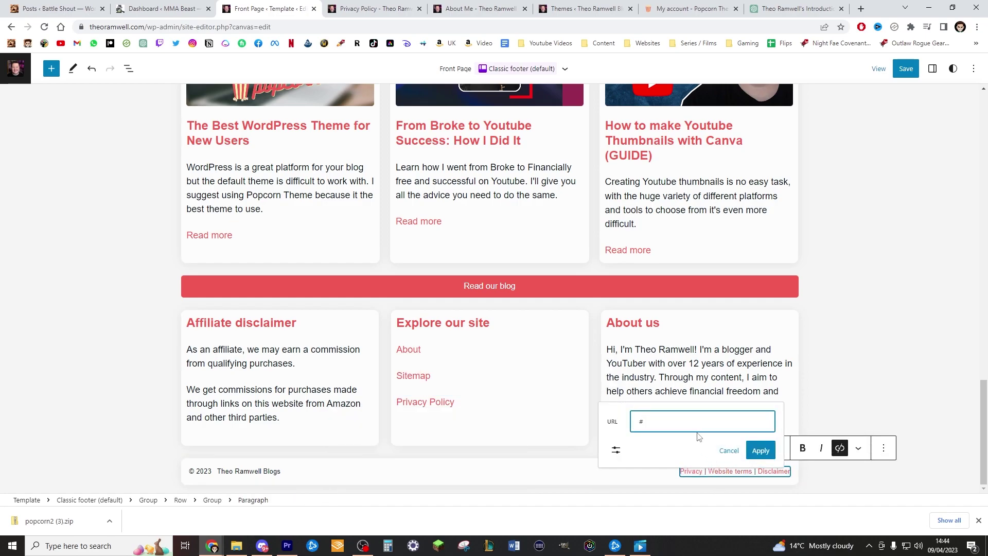
click(717, 472)
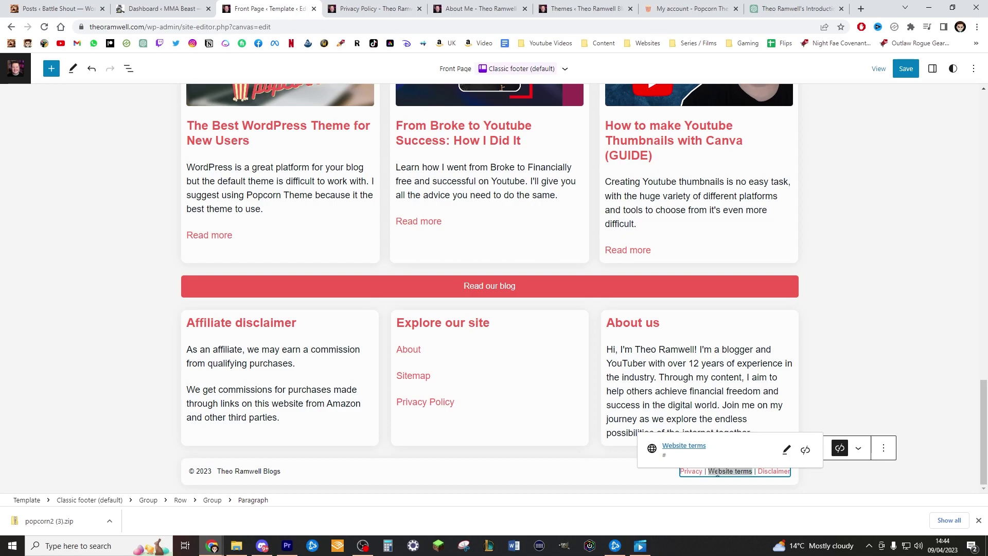
Remove the Privacy, Website terms, Disclaimer links paragraph from the footer
click(883, 447)
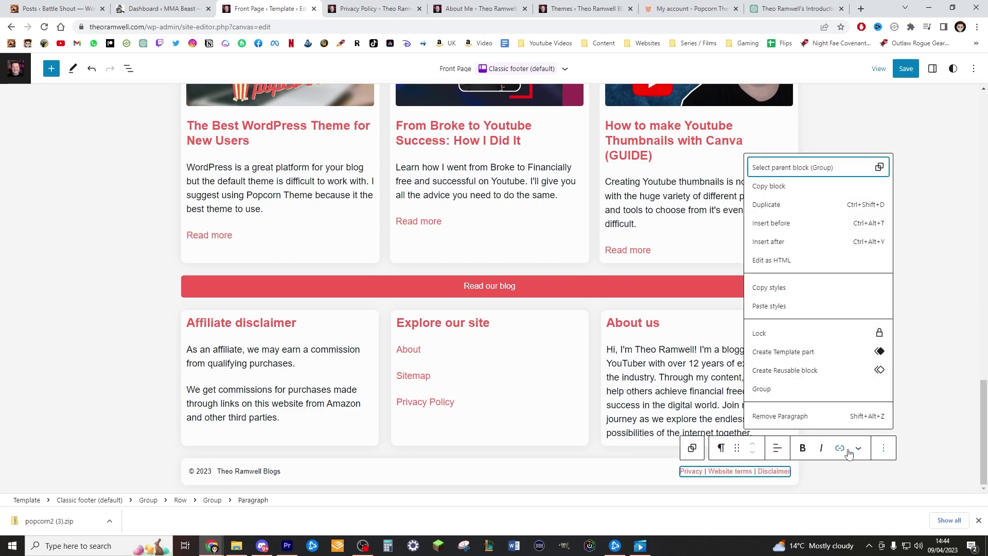
click(819, 416)
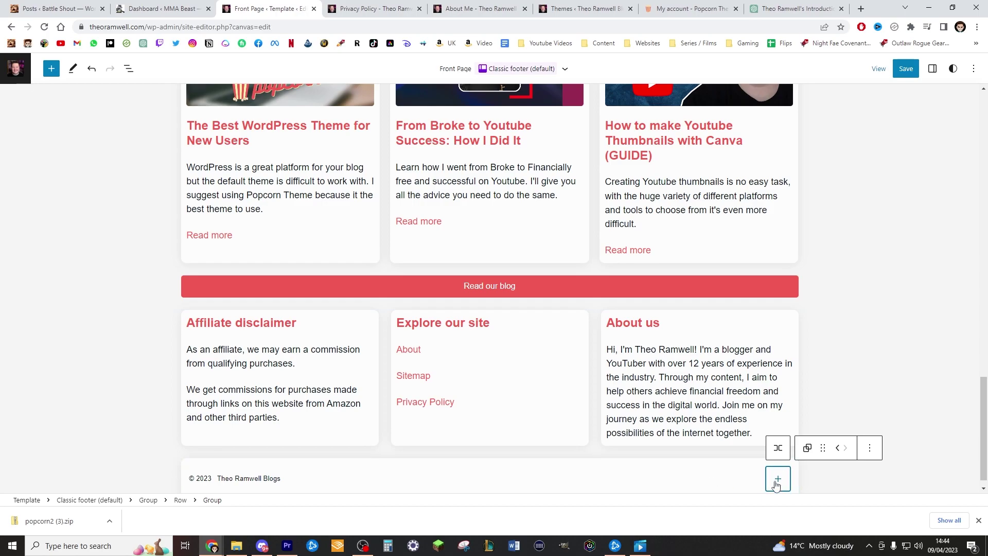
scroll(898, 201, up, 4)
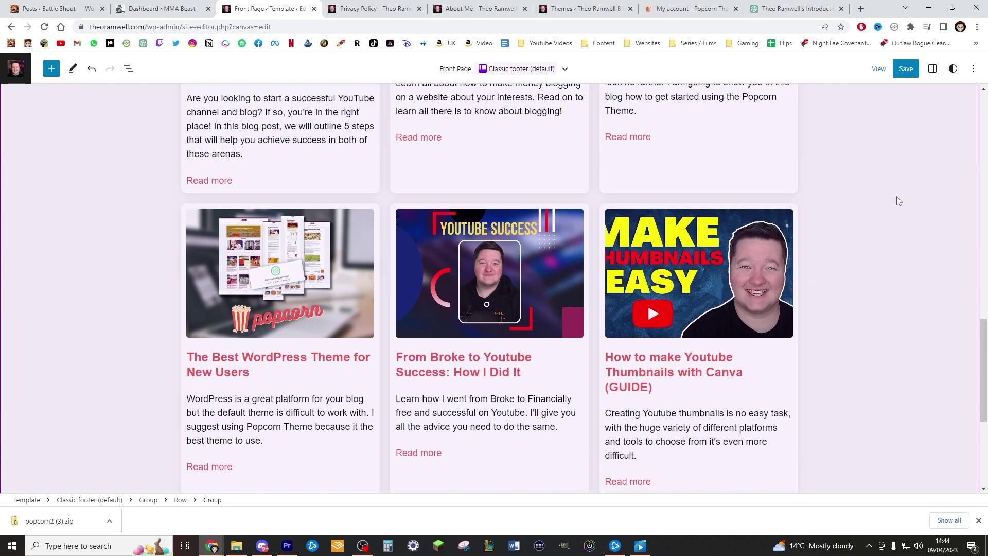
scroll(897, 198, up, 12)
scroll(882, 218, down, 4)
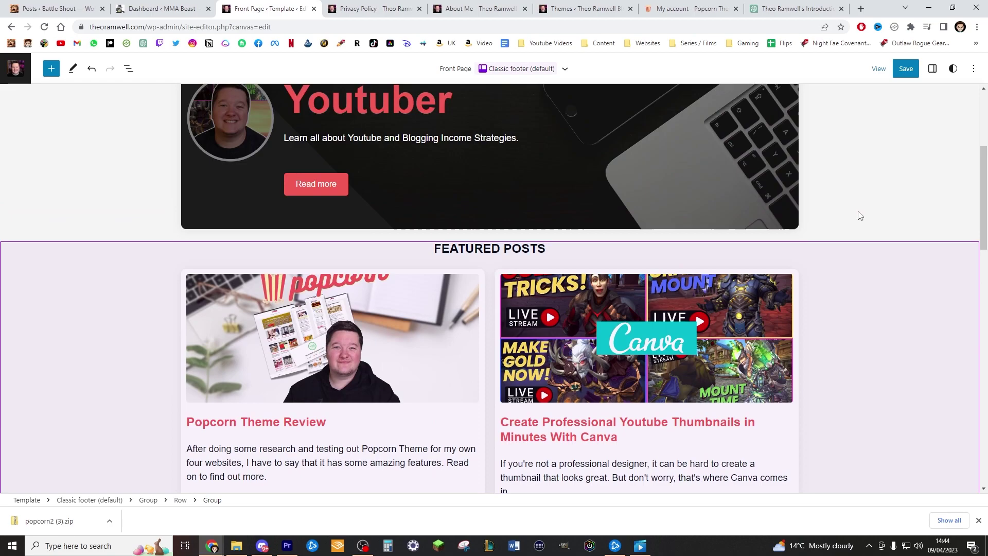
scroll(834, 221, up, 4)
scroll(839, 219, down, 8)
scroll(857, 149, up, 2)
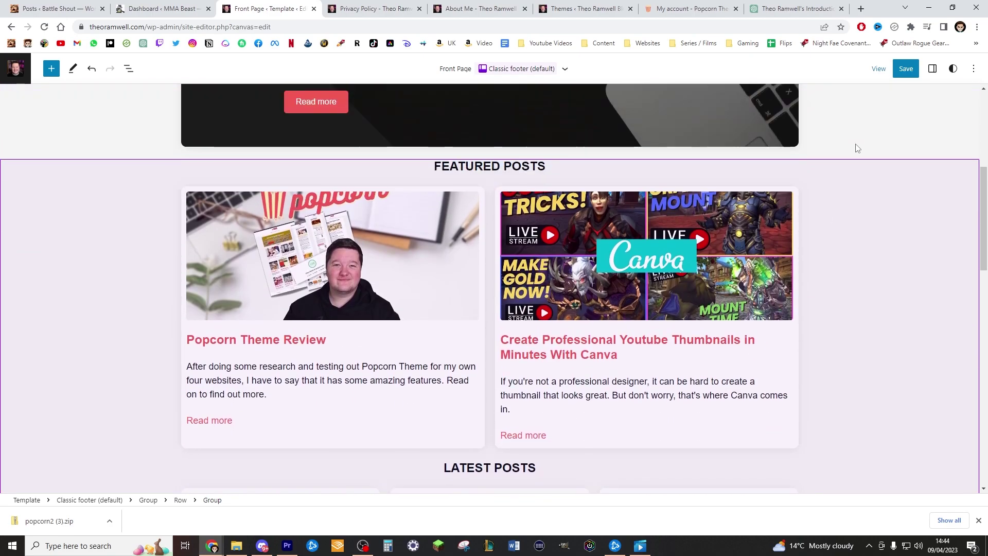
Save the Front Page template and review the updated footer
click(905, 68)
click(904, 68)
scroll(905, 141, up, 4)
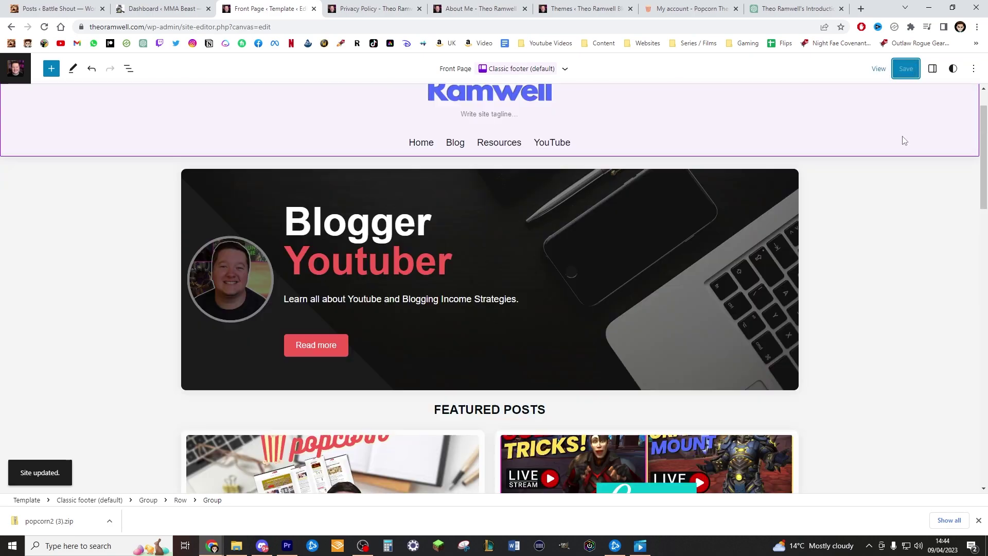
scroll(691, 117, down, 5)
scroll(635, 200, up, 6)
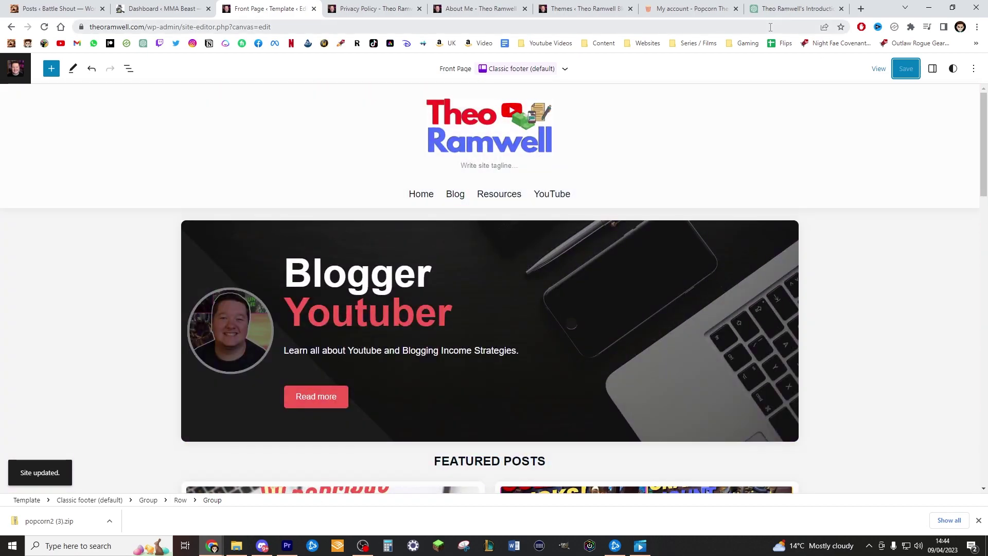
scroll(897, 171, down, 5)
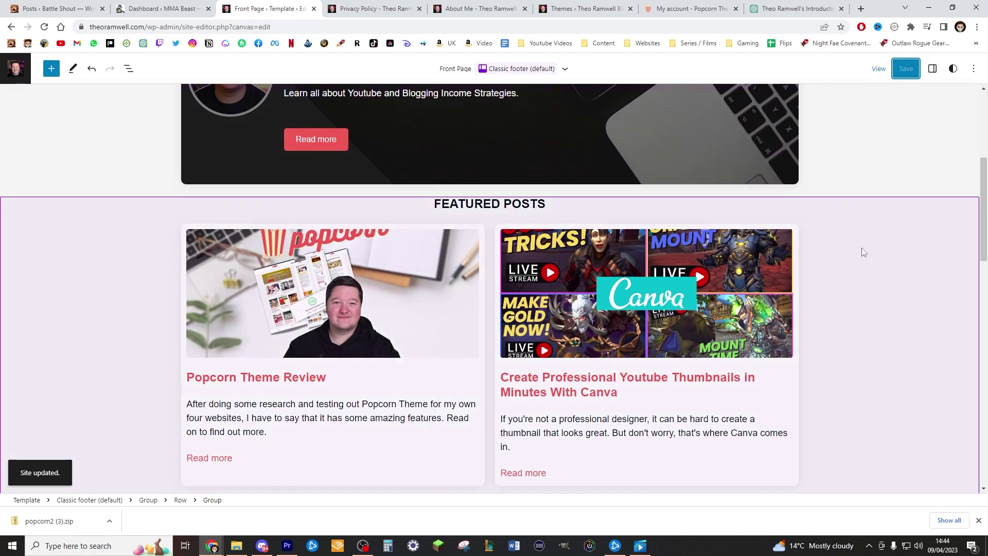
scroll(862, 248, down, 4)
scroll(852, 385, down, 5)
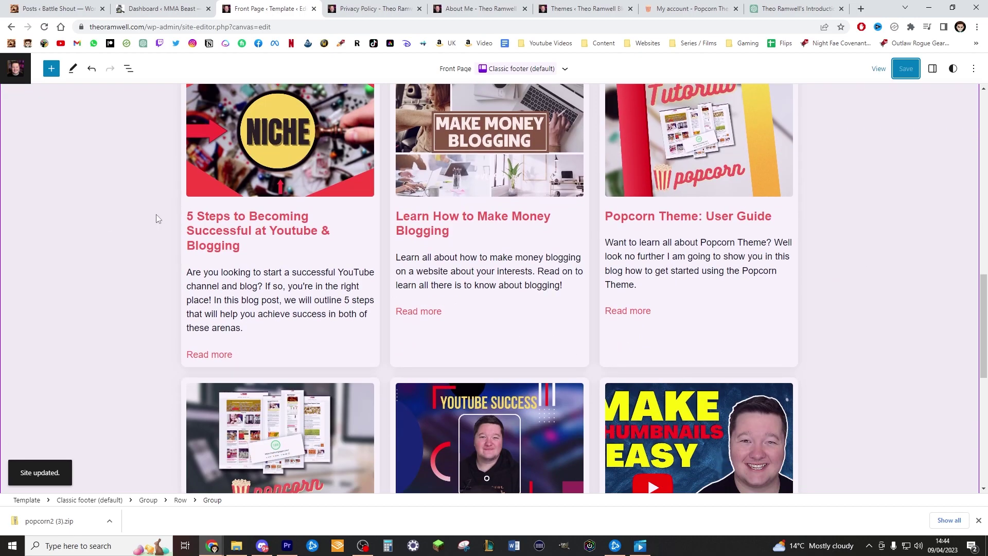
scroll(156, 214, up, 15)
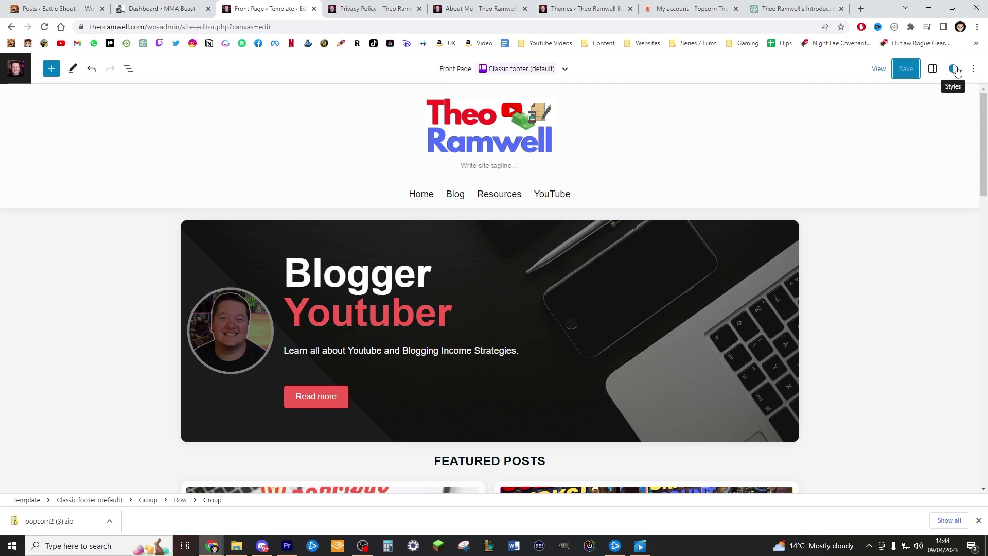
Browse the style variations, previewing Minimal Night and Salted Caramel
click(954, 69)
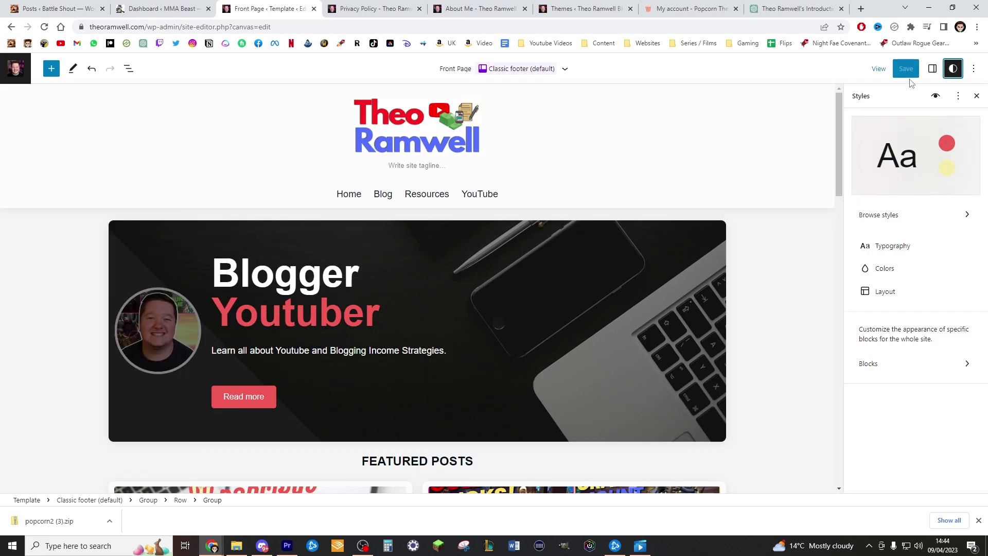
click(907, 215)
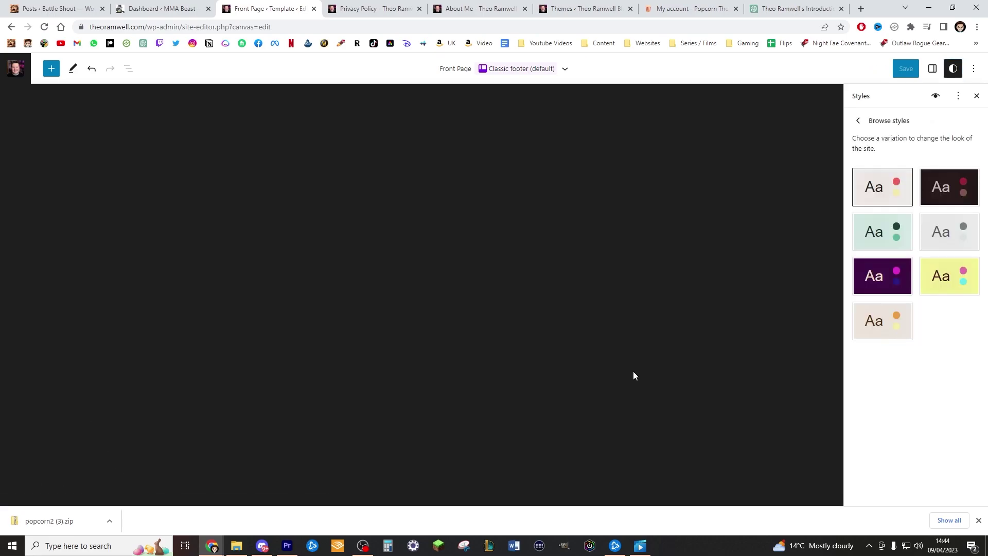
click(898, 229)
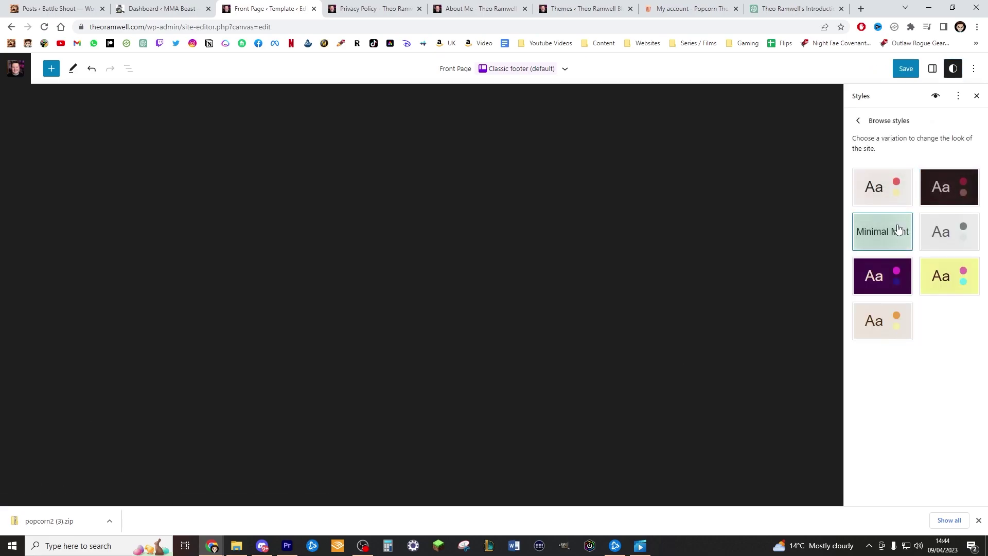
click(884, 194)
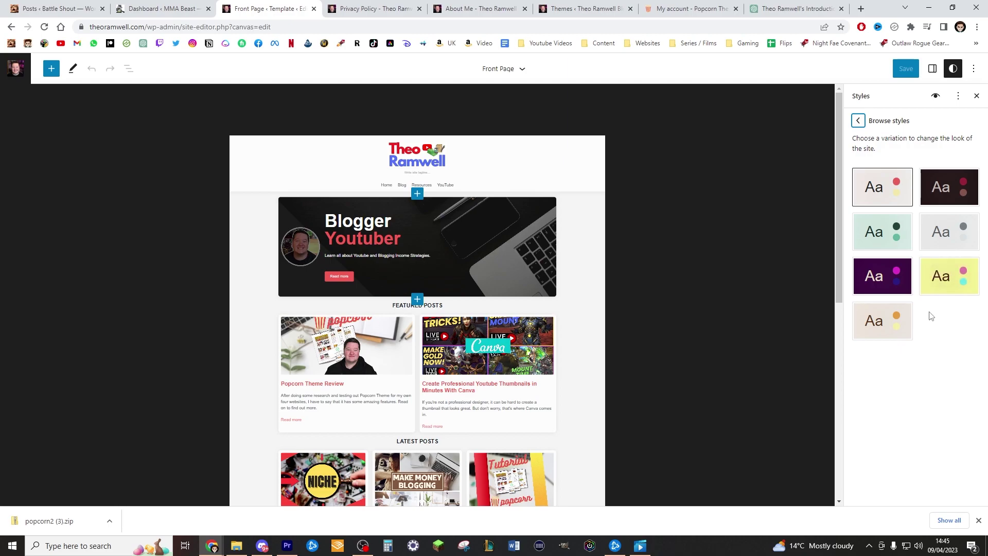
click(896, 323)
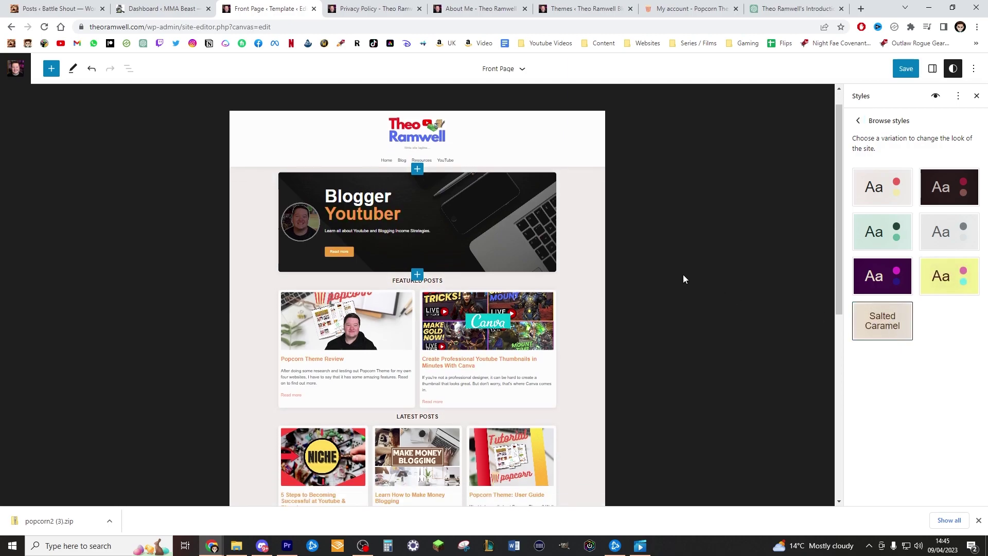
scroll(684, 274, down, 7)
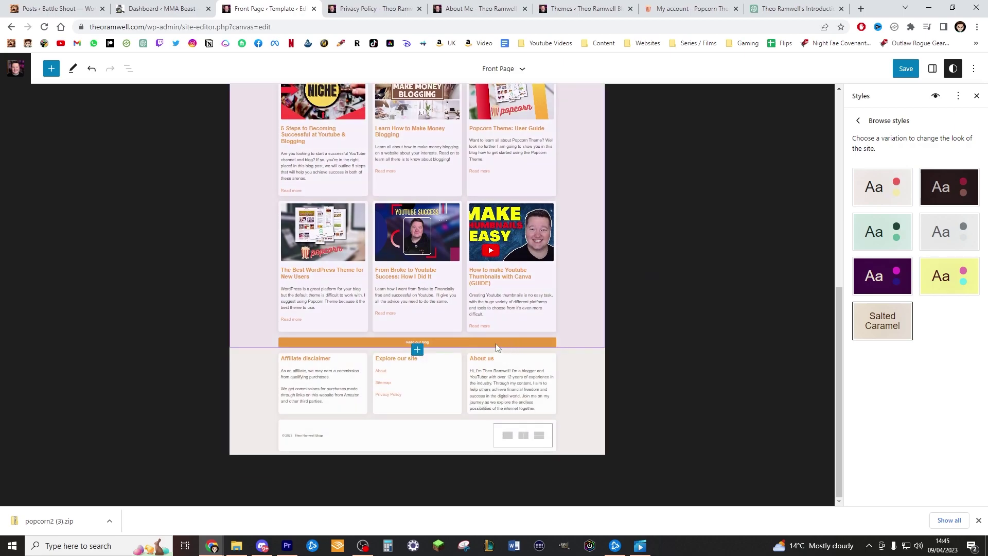
scroll(462, 317, up, 8)
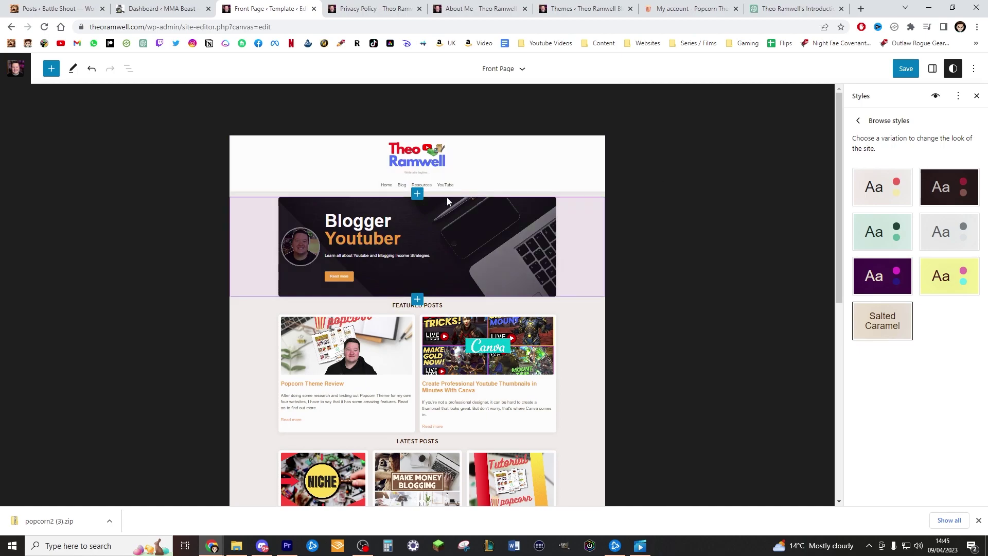
Try the Neon and Minimal Mint styles, then return to the Default style
click(874, 274)
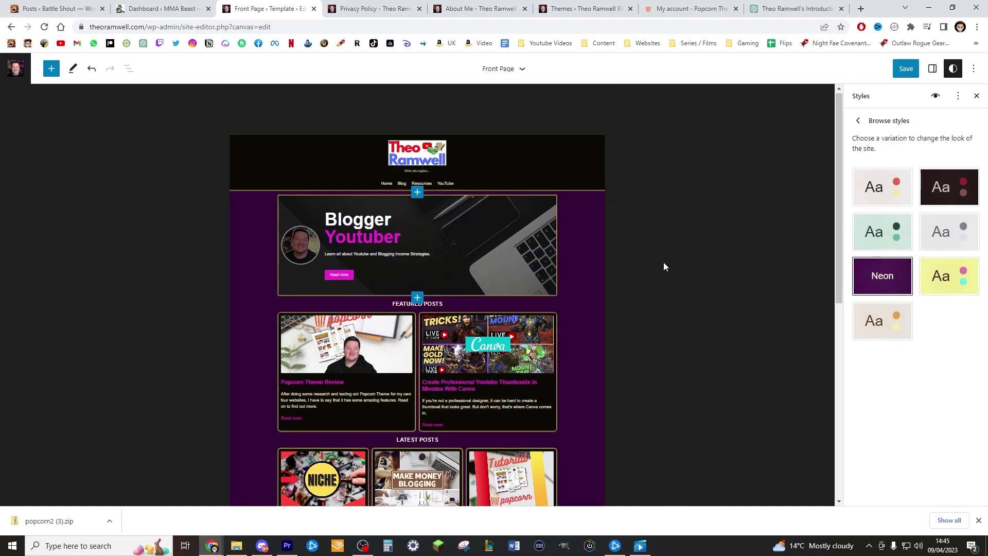
scroll(663, 261, down, 3)
scroll(761, 262, up, 3)
click(875, 232)
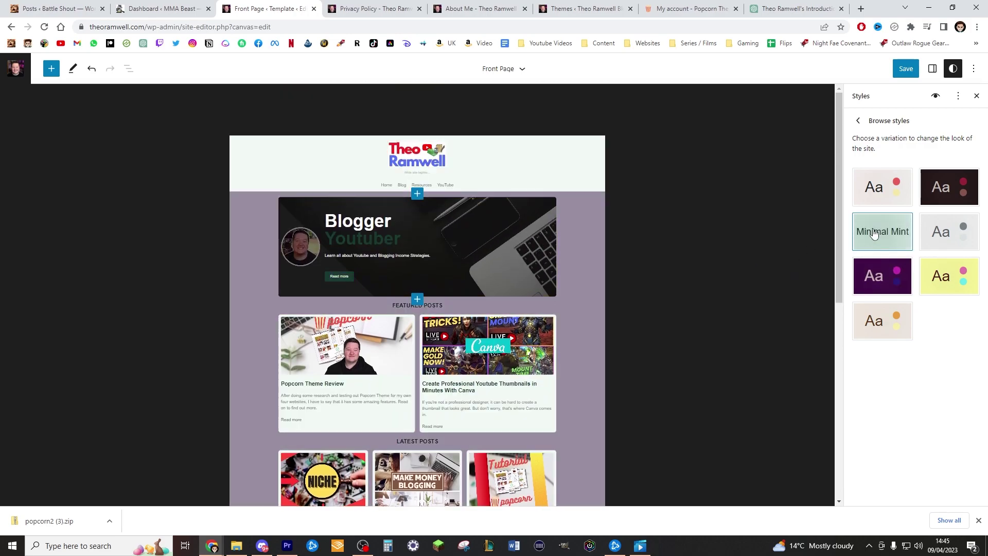
scroll(640, 113, down, 3)
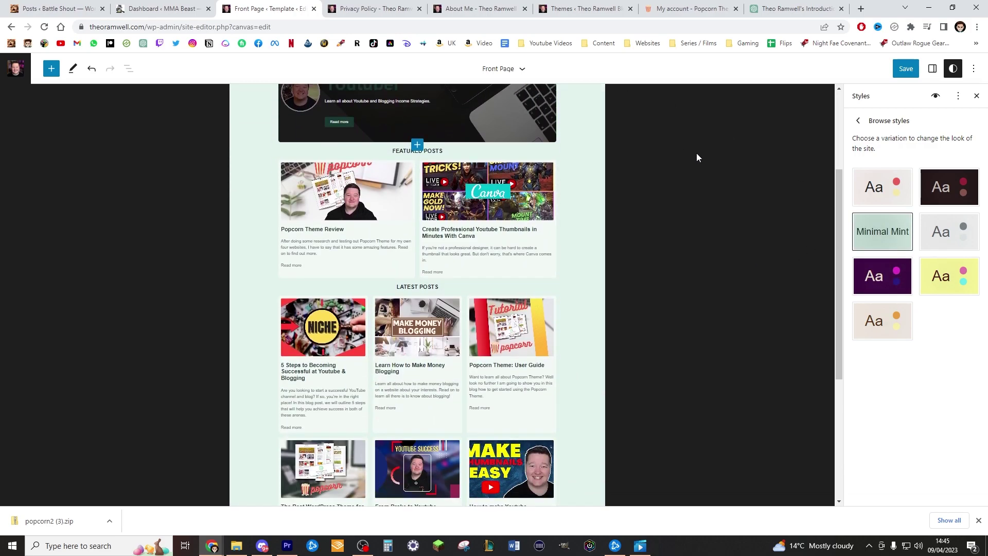
scroll(691, 192, down, 4)
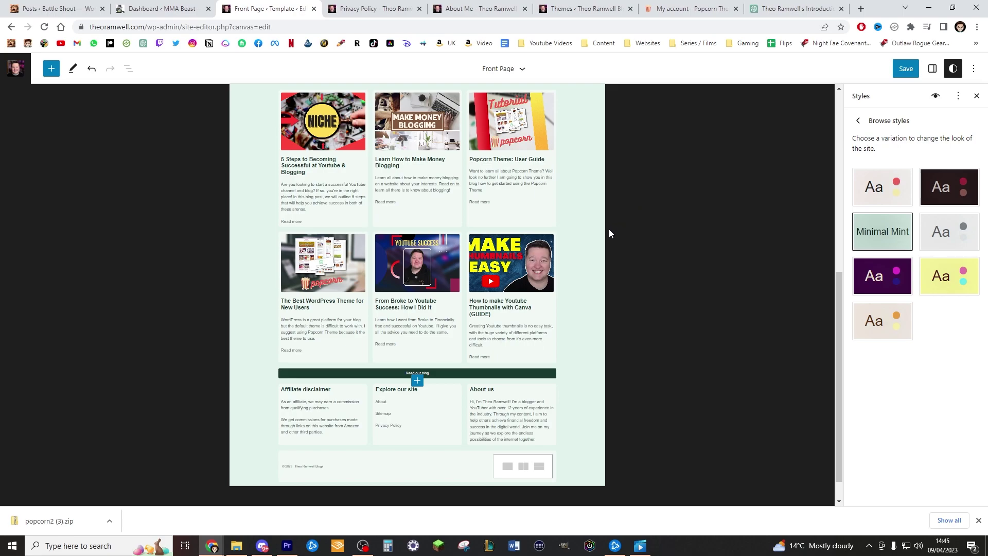
scroll(609, 230, up, 6)
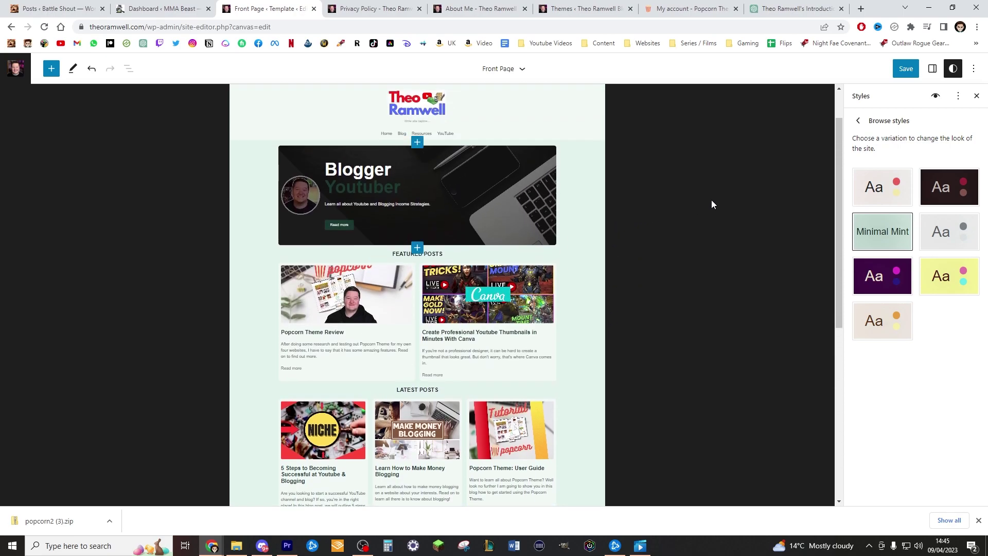
click(882, 186)
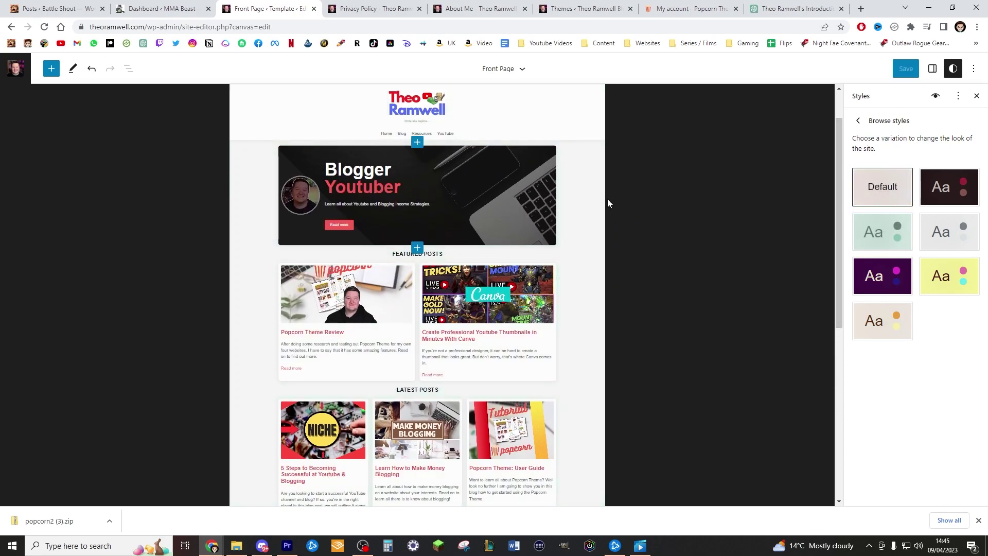
click(936, 205)
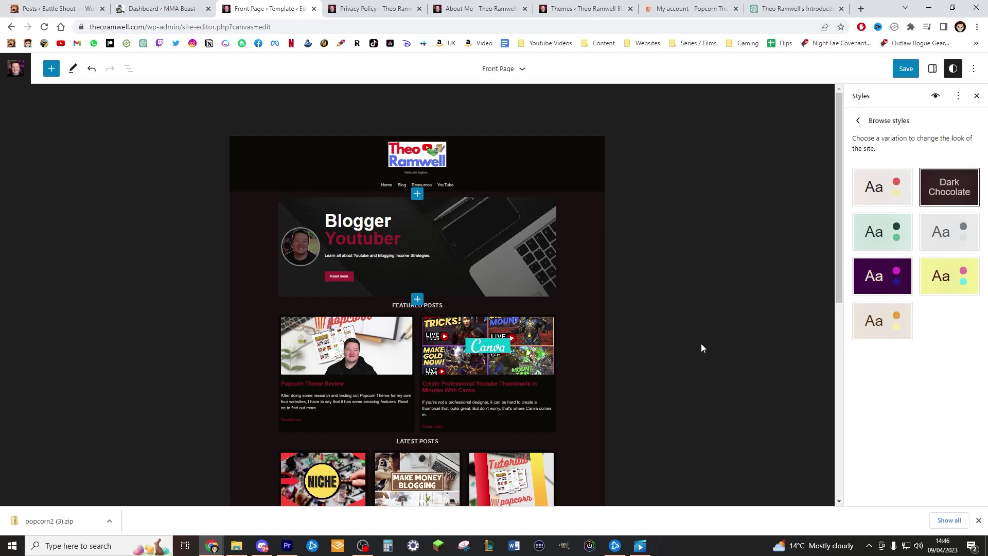
scroll(690, 325, down, 4)
scroll(655, 386, down, 2)
scroll(617, 283, up, 1)
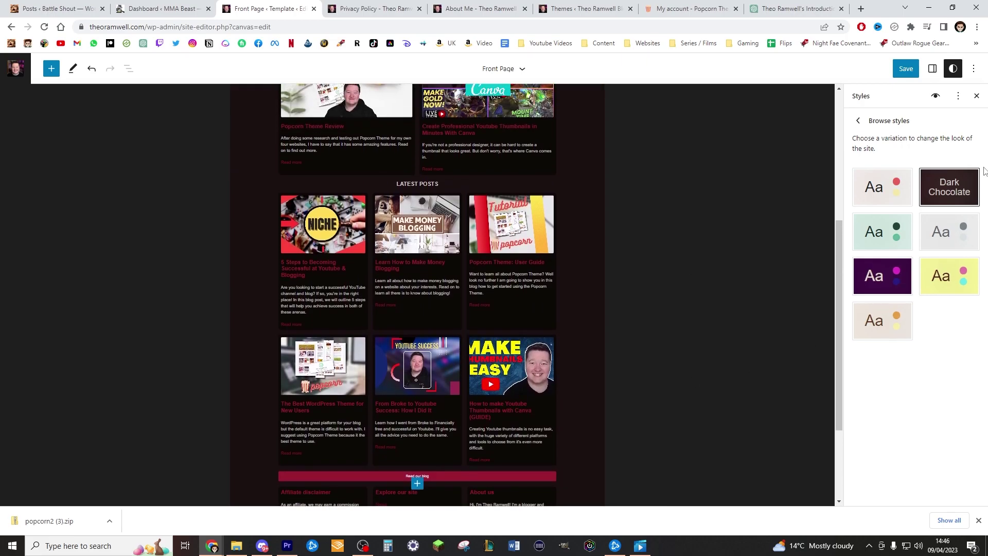
scroll(556, 216, up, 6)
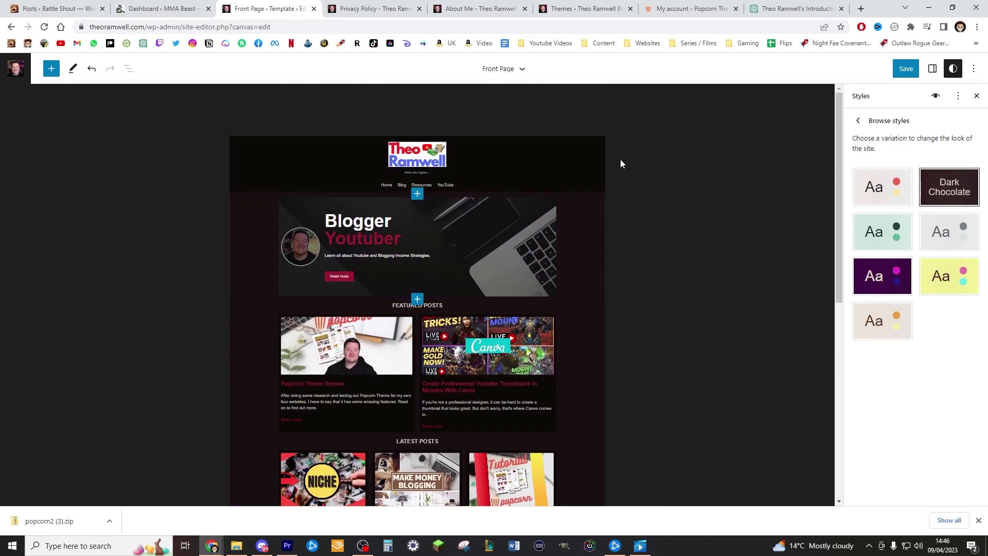
click(967, 240)
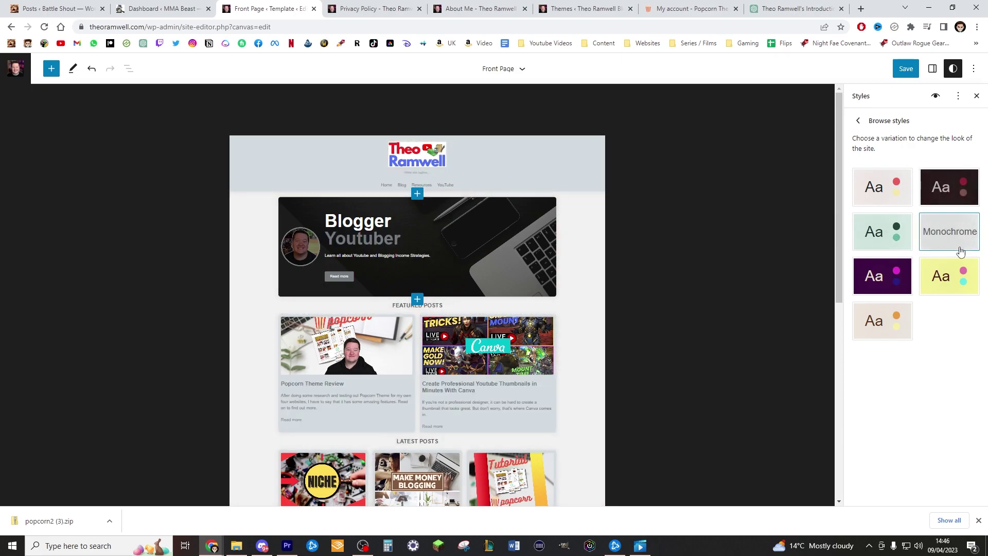
scroll(660, 209, down, 6)
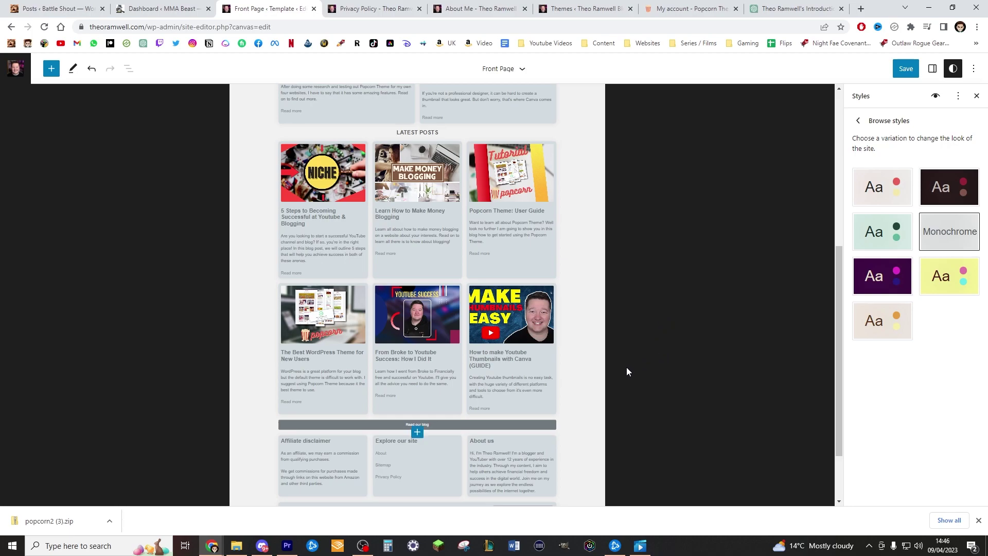
scroll(590, 375, up, 6)
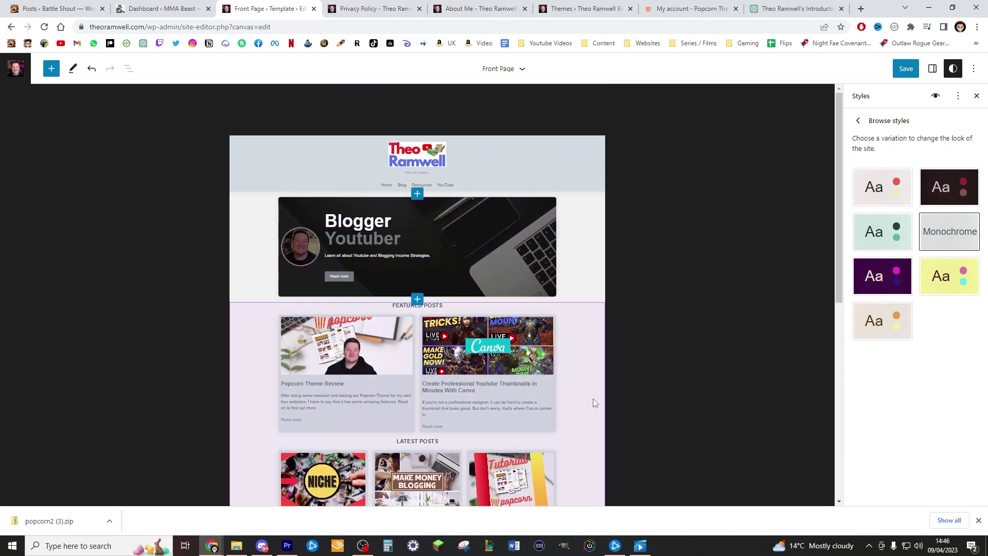
click(950, 276)
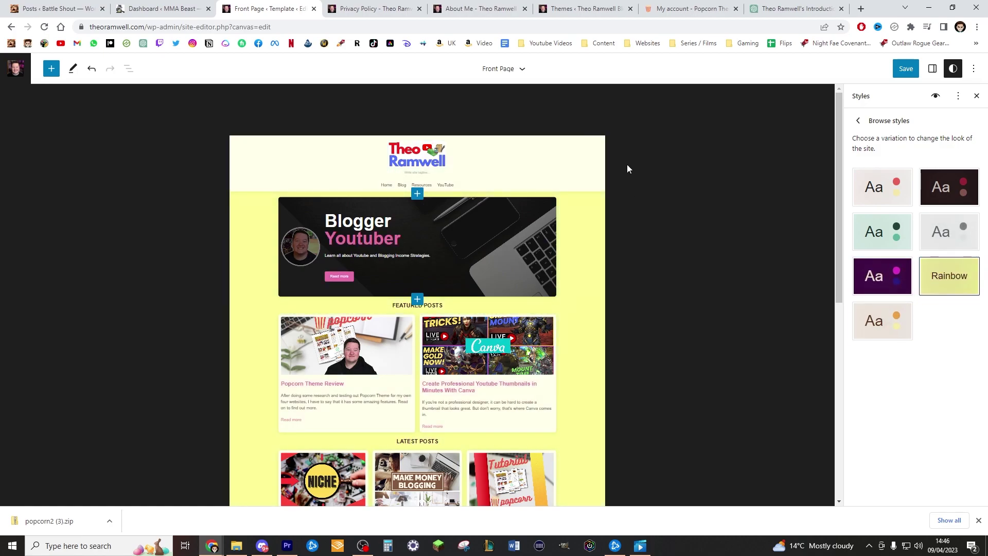
scroll(643, 208, down, 5)
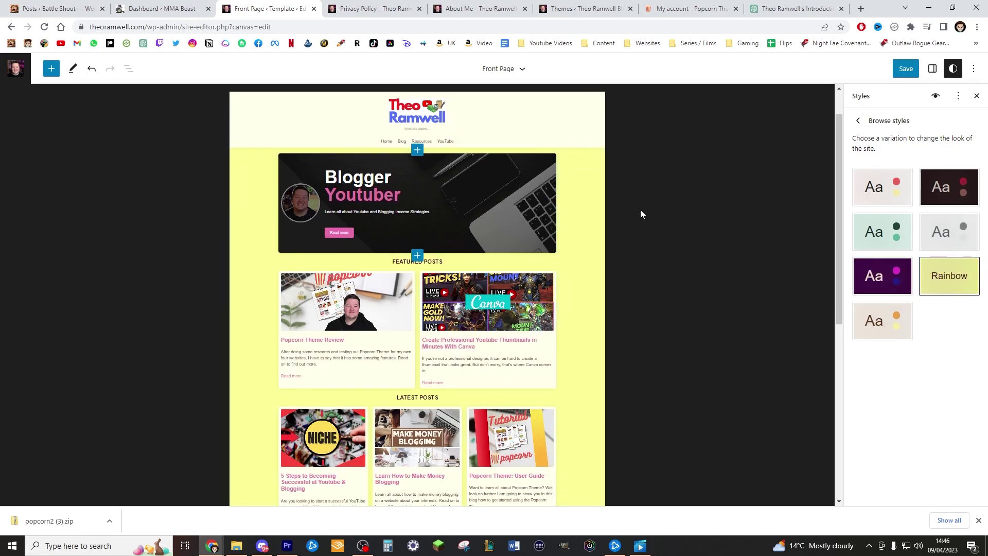
scroll(616, 280, up, 5)
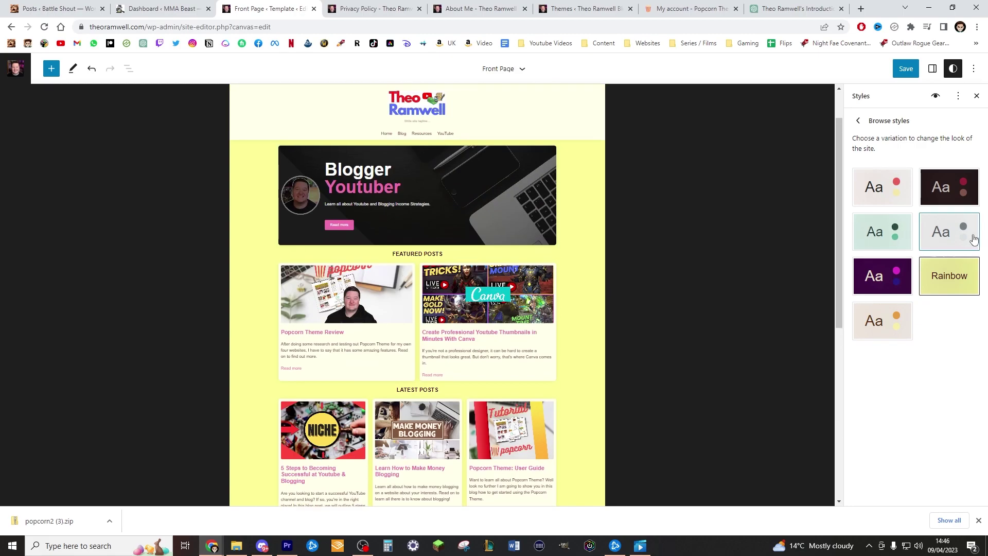
click(876, 186)
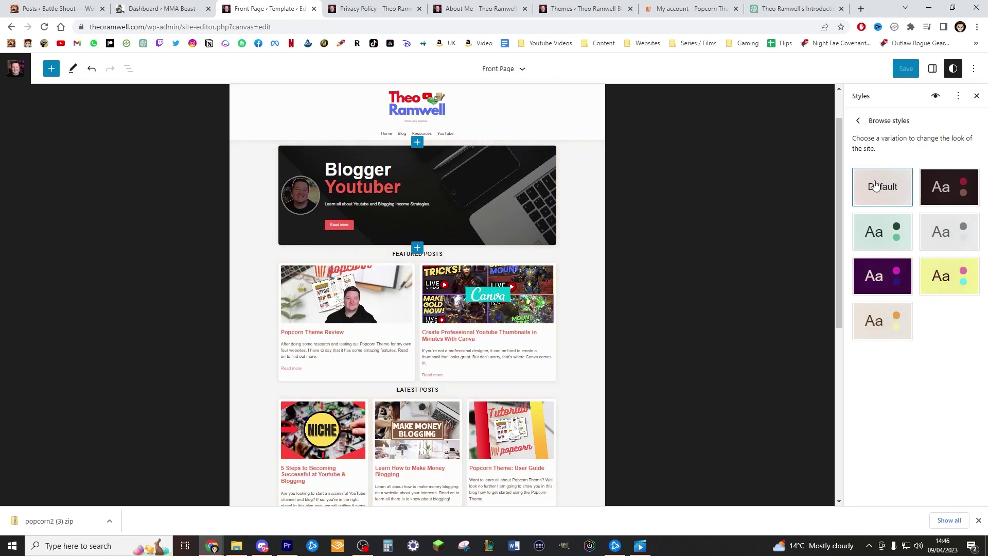
scroll(548, 174, down, 5)
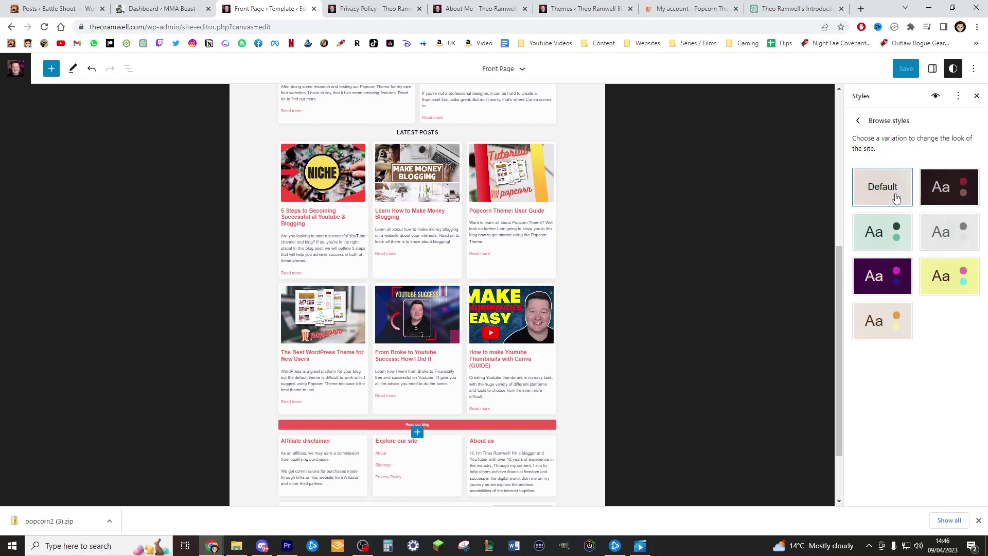
scroll(518, 285, down, 2)
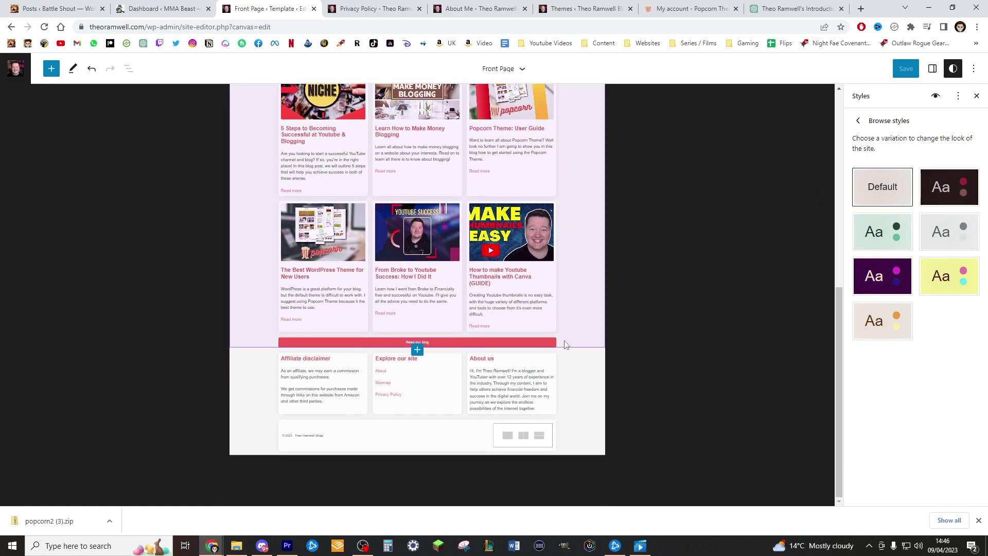
scroll(532, 248, up, 7)
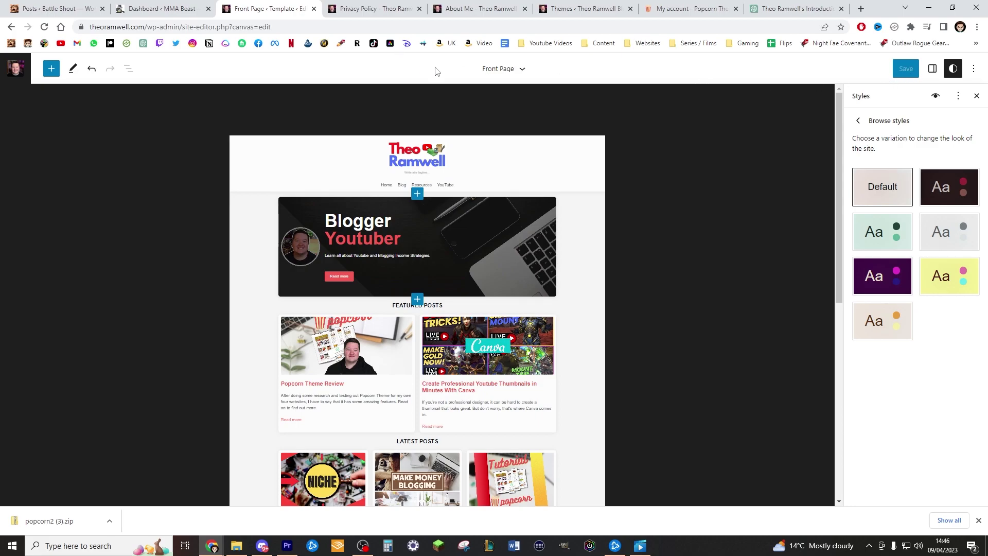
Close the Front Page site editor and scroll through the live home page
click(522, 70)
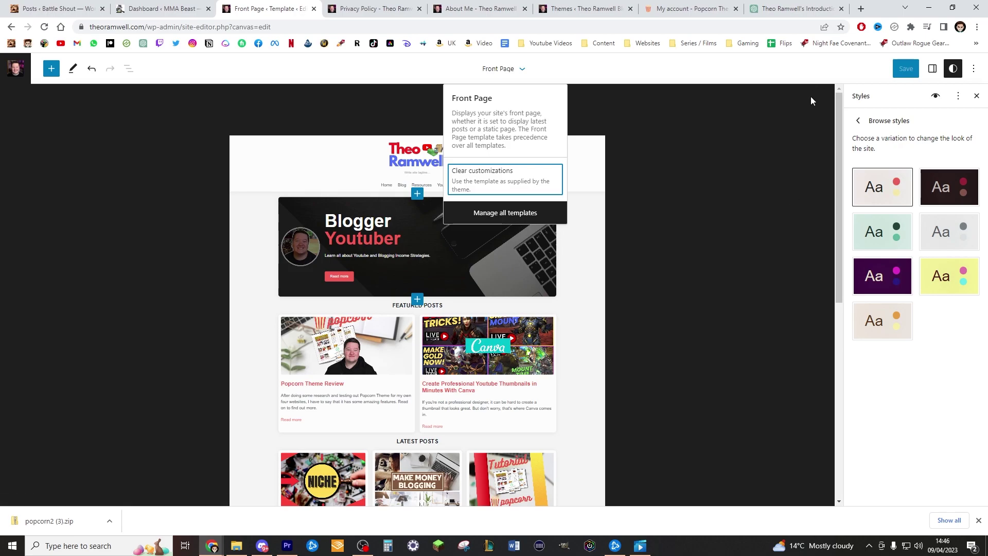
click(322, 9)
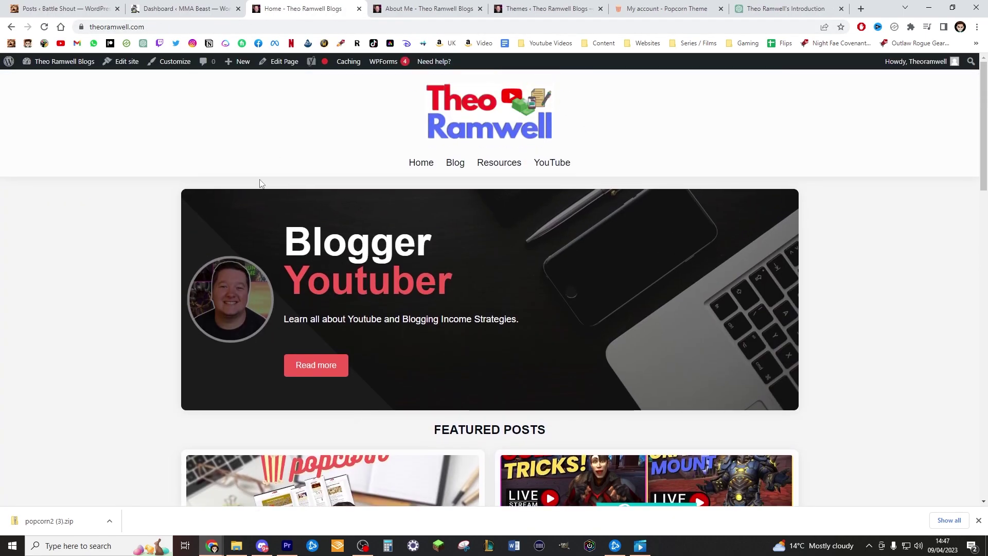
scroll(504, 357, down, 10)
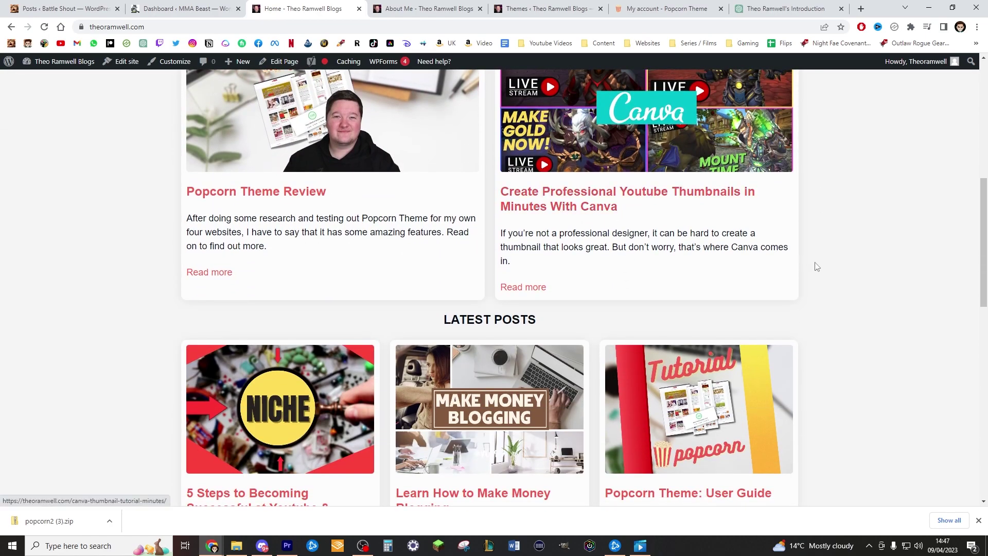
scroll(800, 392, down, 9)
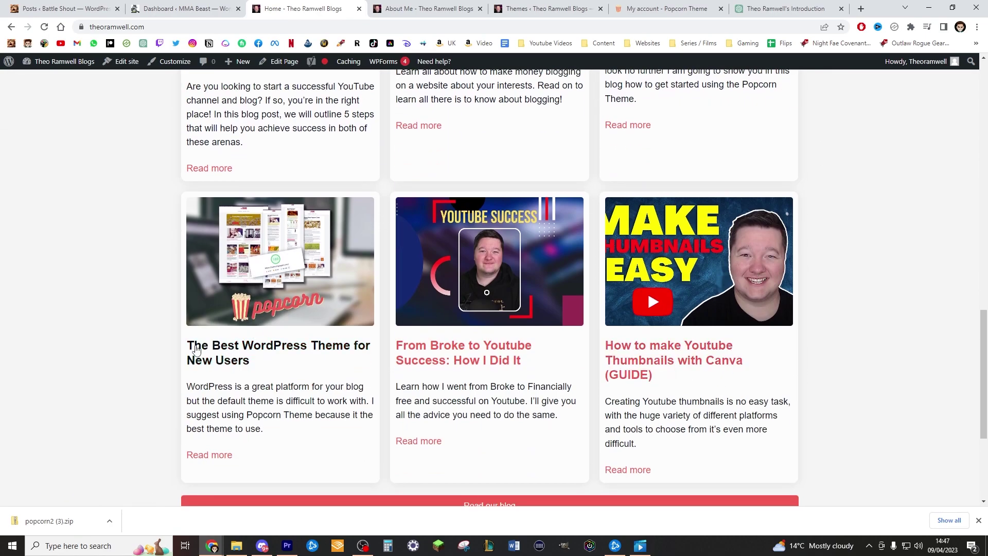